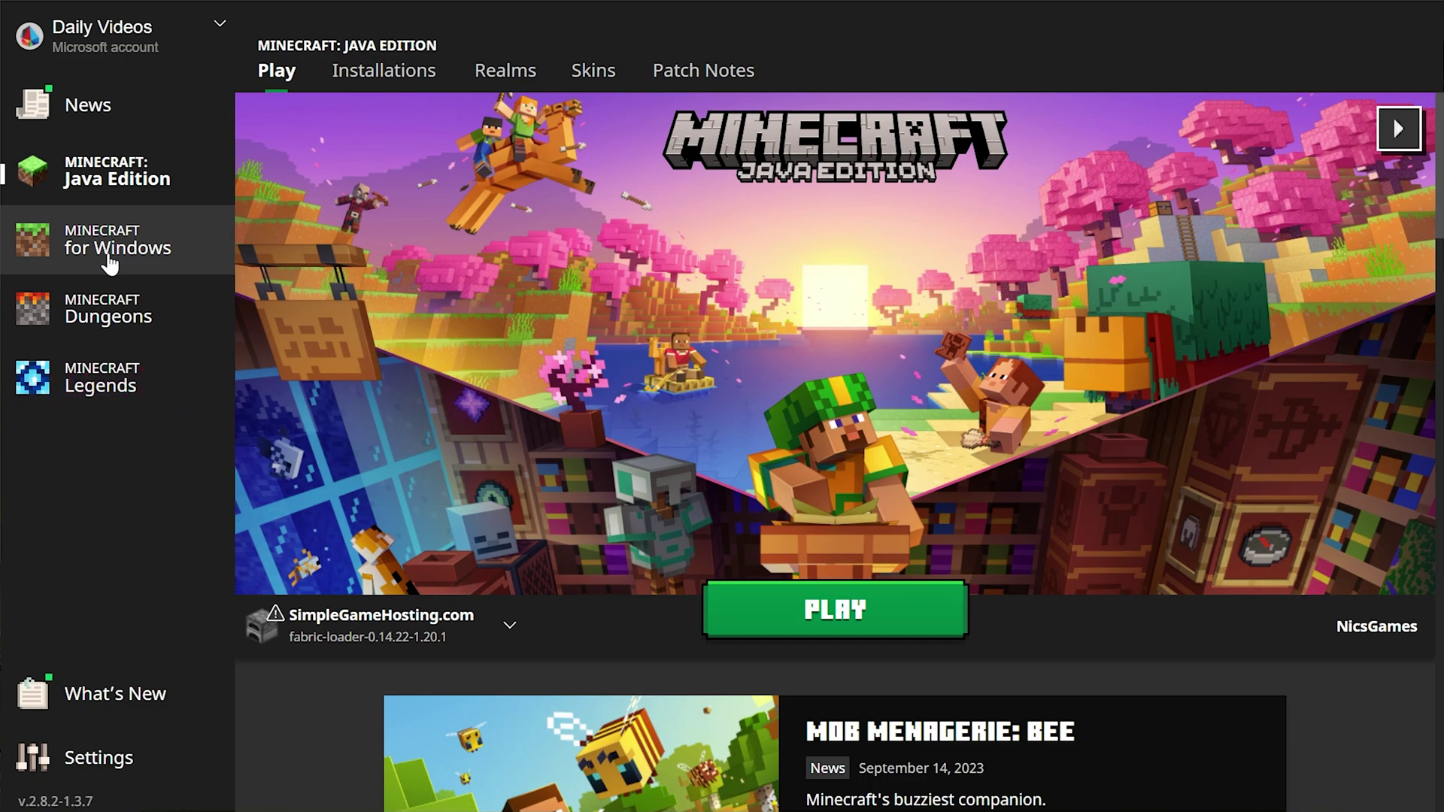
Launch Minecraft for Windows from the launcher, and leave its title screen for the desktop
click(136, 255)
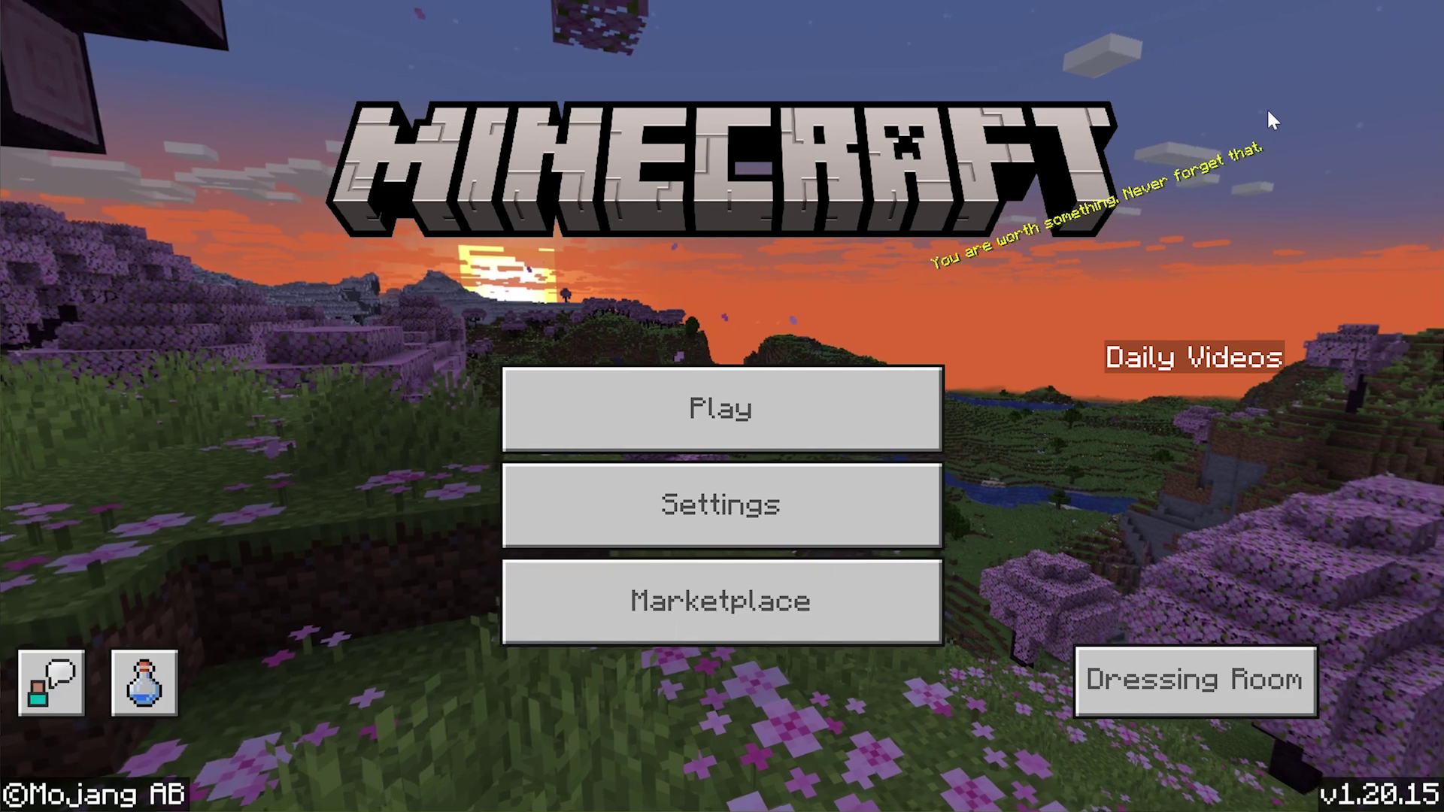
key(F11)
click(1361, 14)
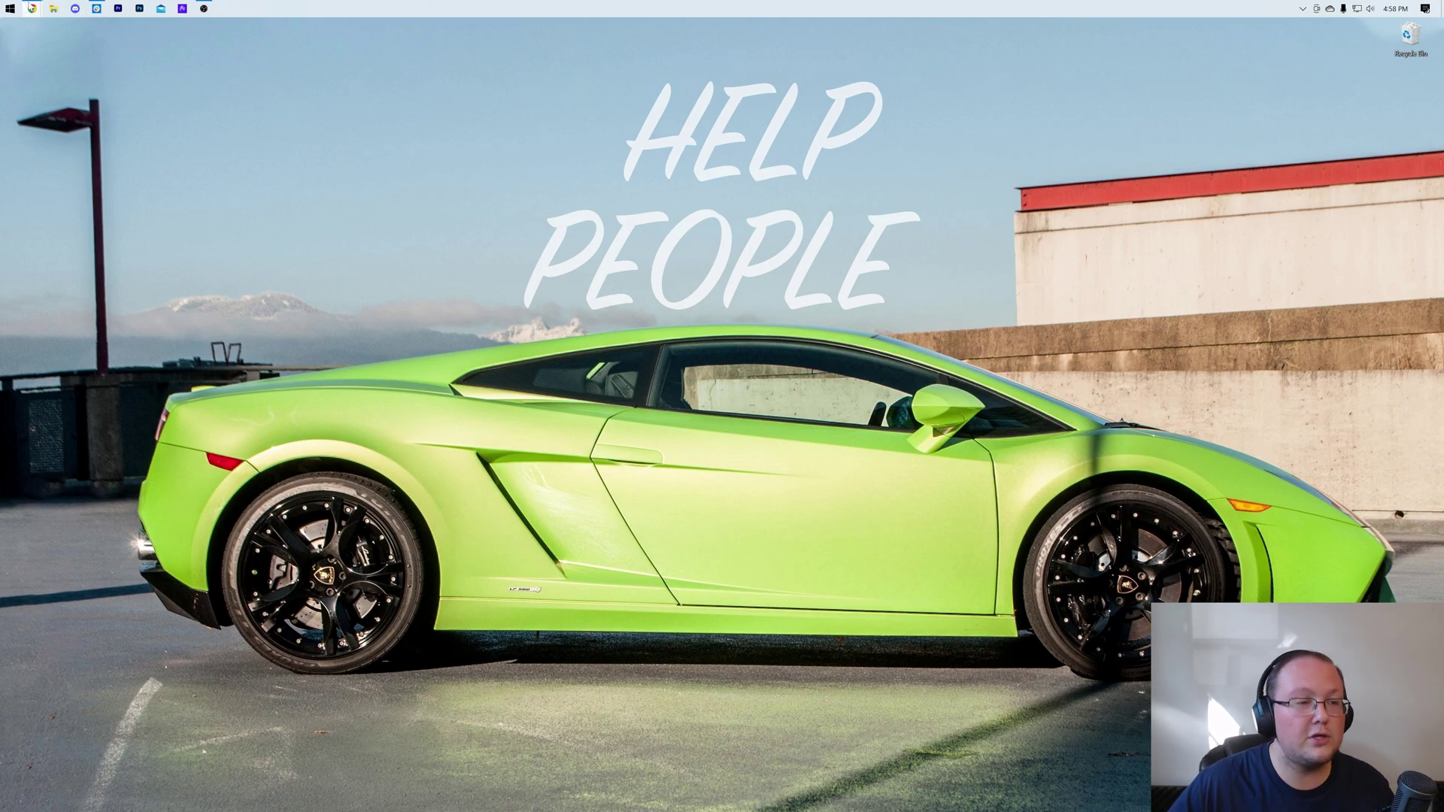
Switch to Chrome and open the Get Minecraft purchase page from the minecraft.net home page
mouse_move(32, 7)
click(248, 62)
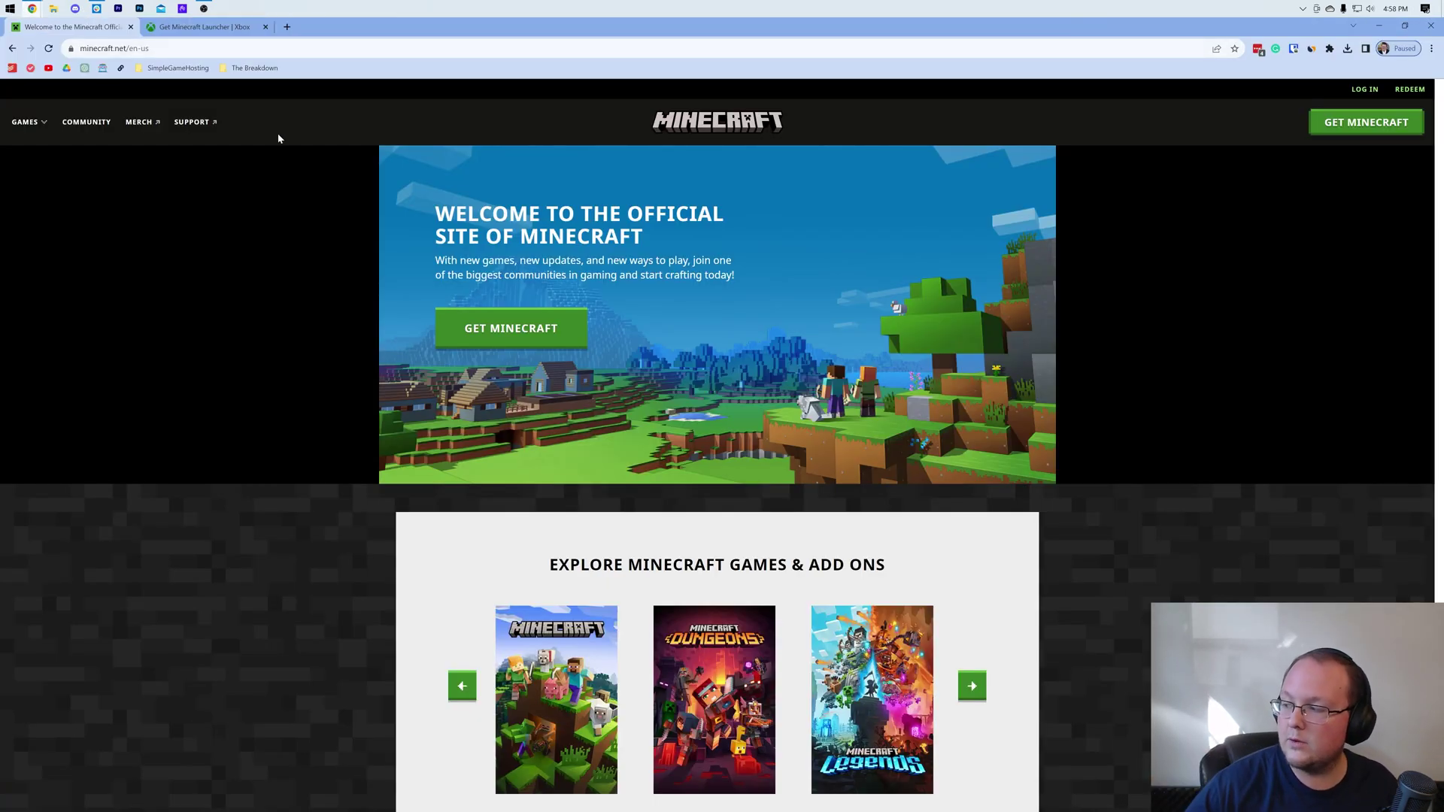
scroll(290, 151, down, 5)
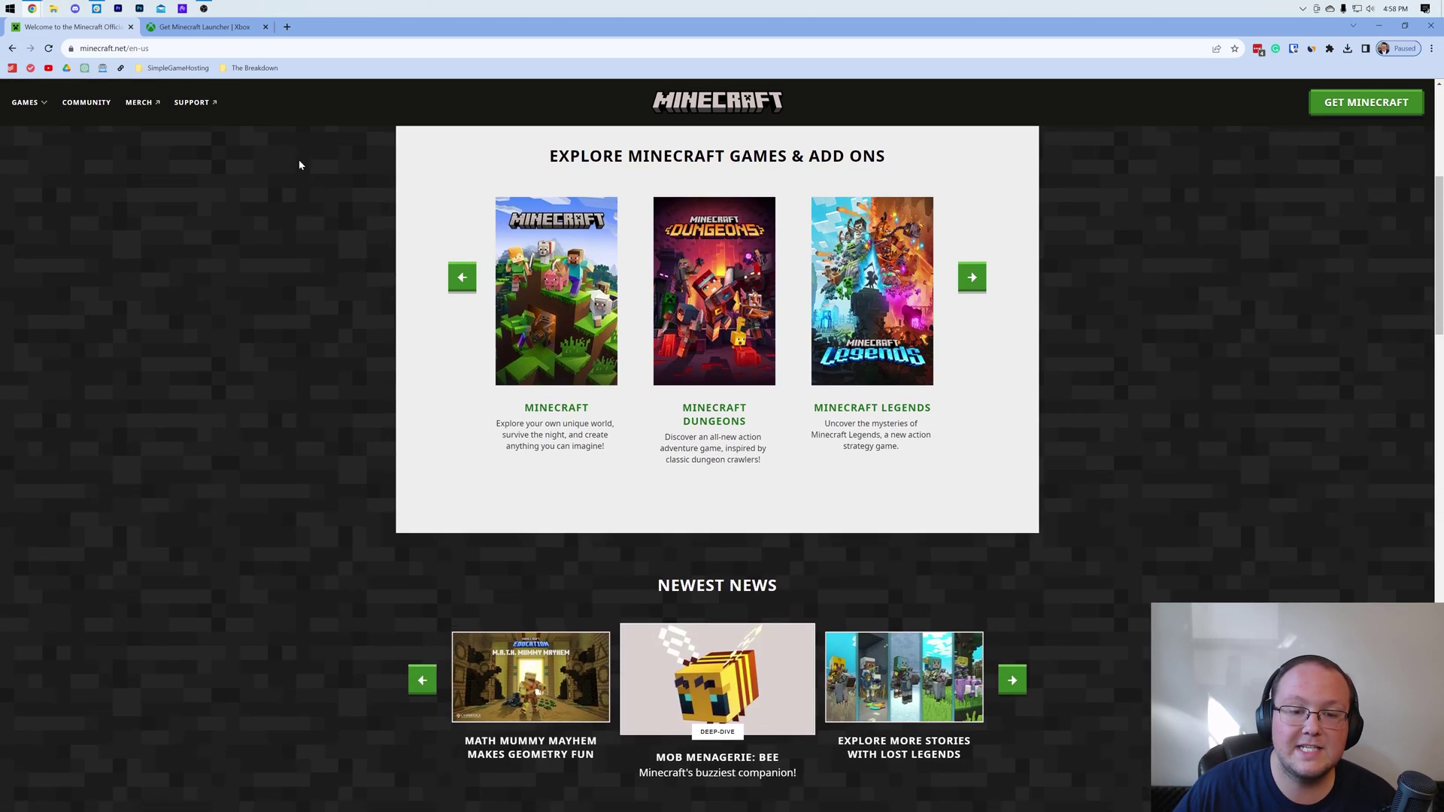
scroll(300, 162, up, 5)
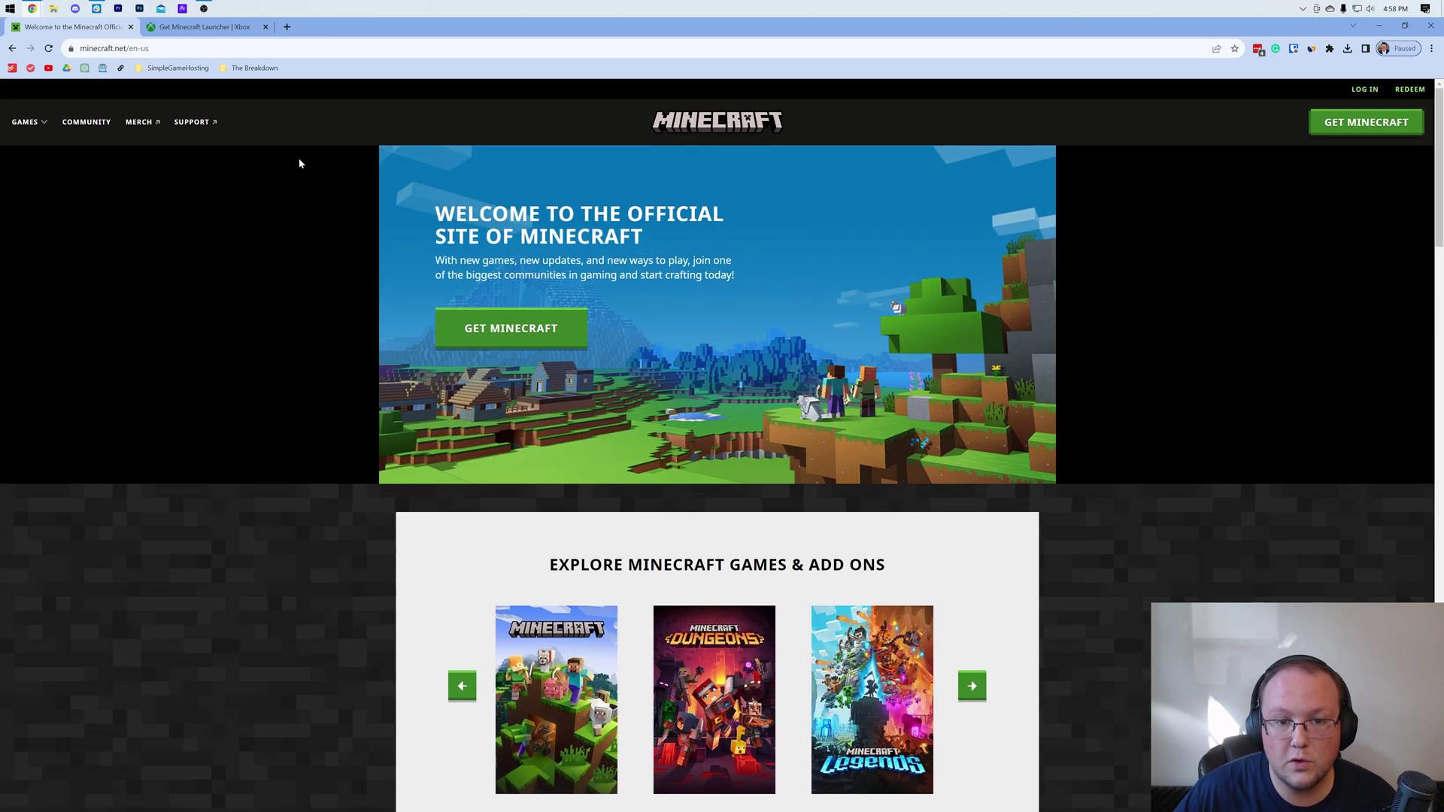
click(506, 336)
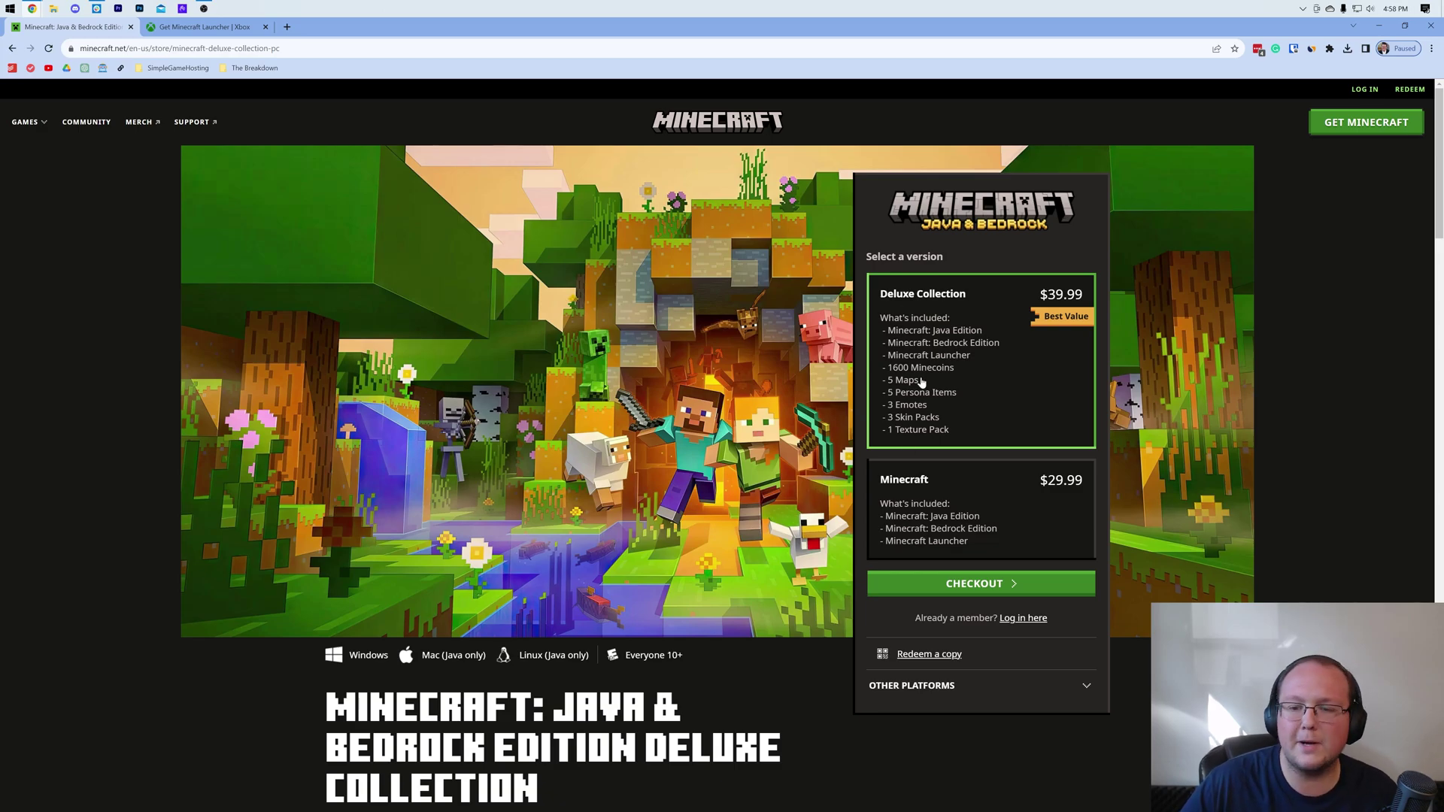
Take the $29.99 Minecraft package with Java and Bedrock to the checkout login page, and close that tab
click(925, 509)
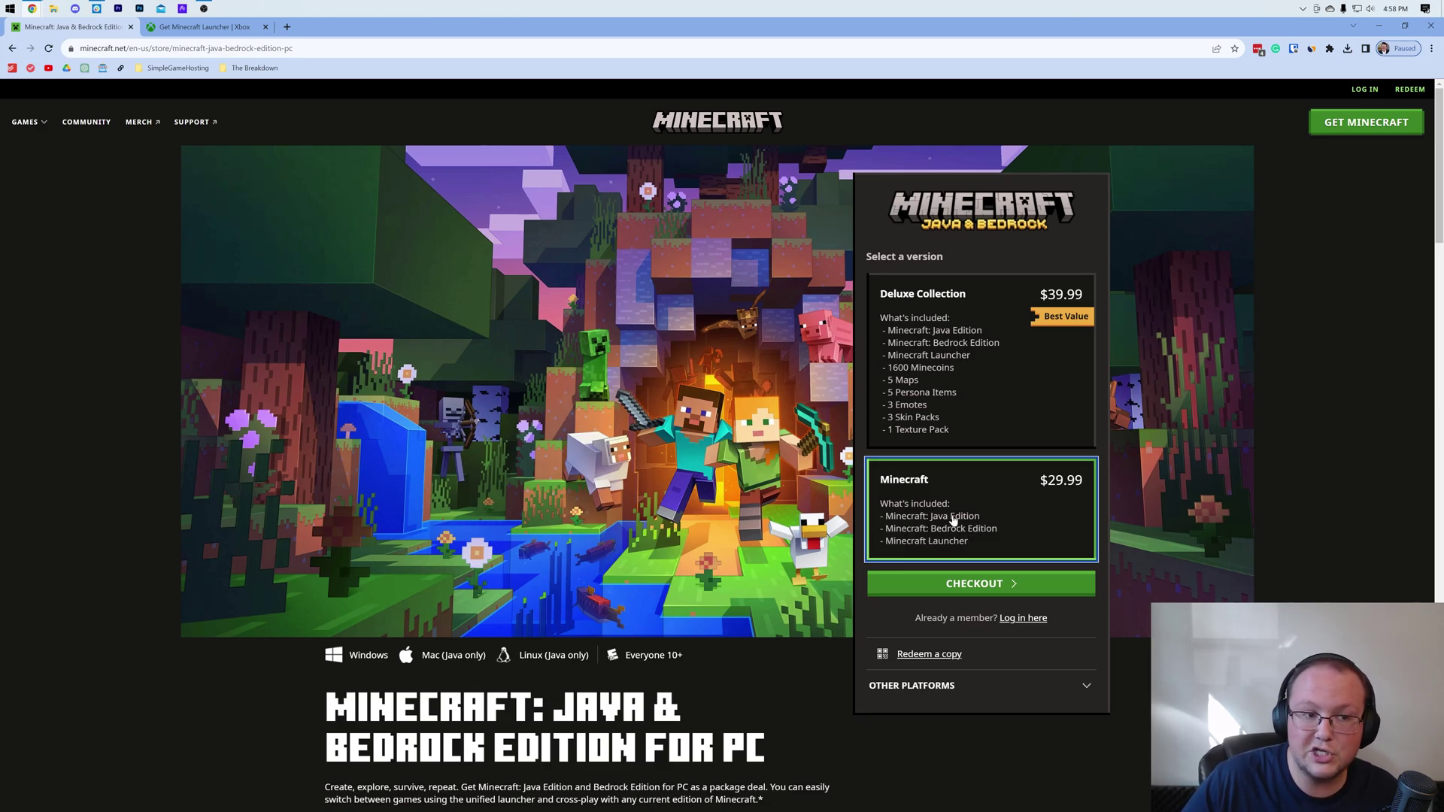
click(1014, 586)
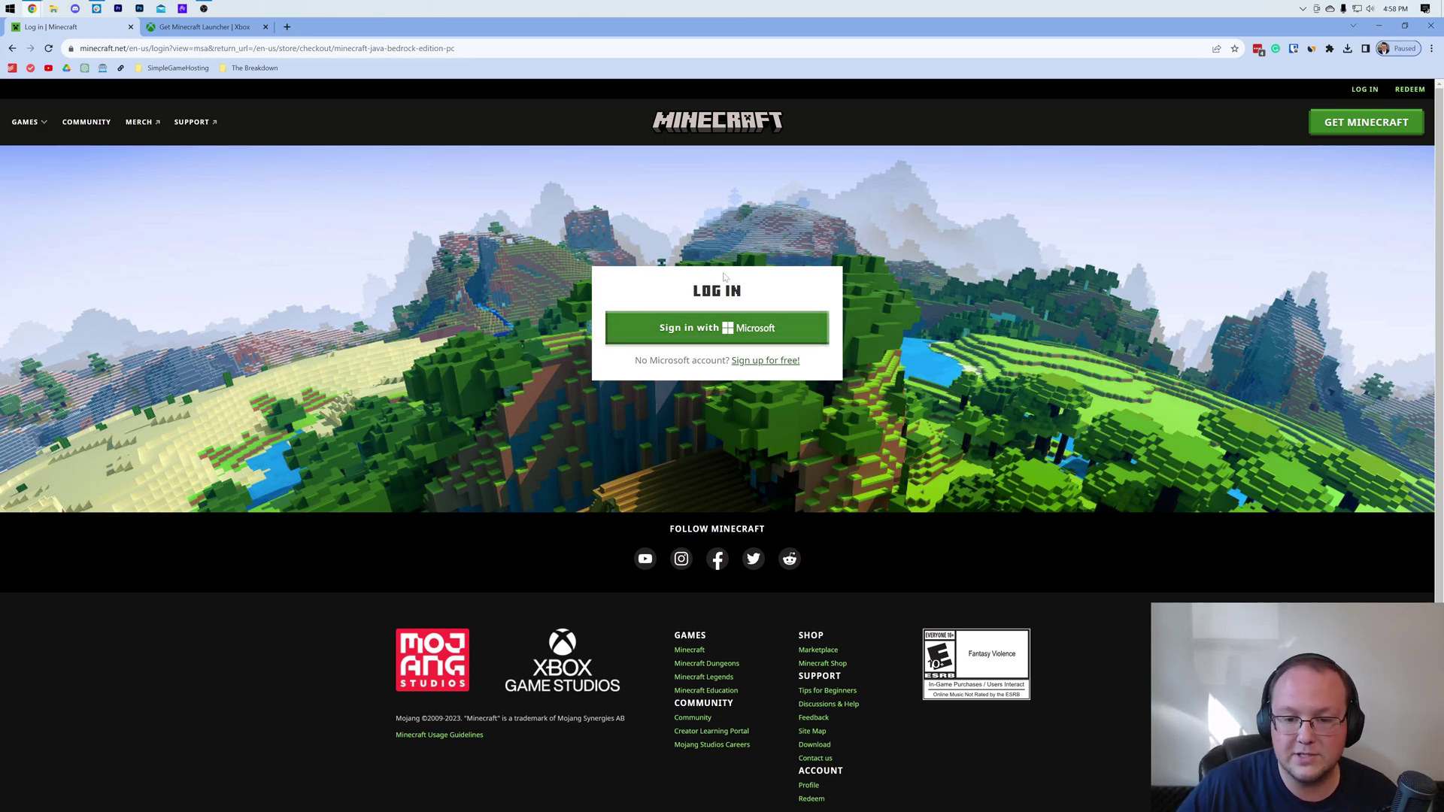
click(130, 27)
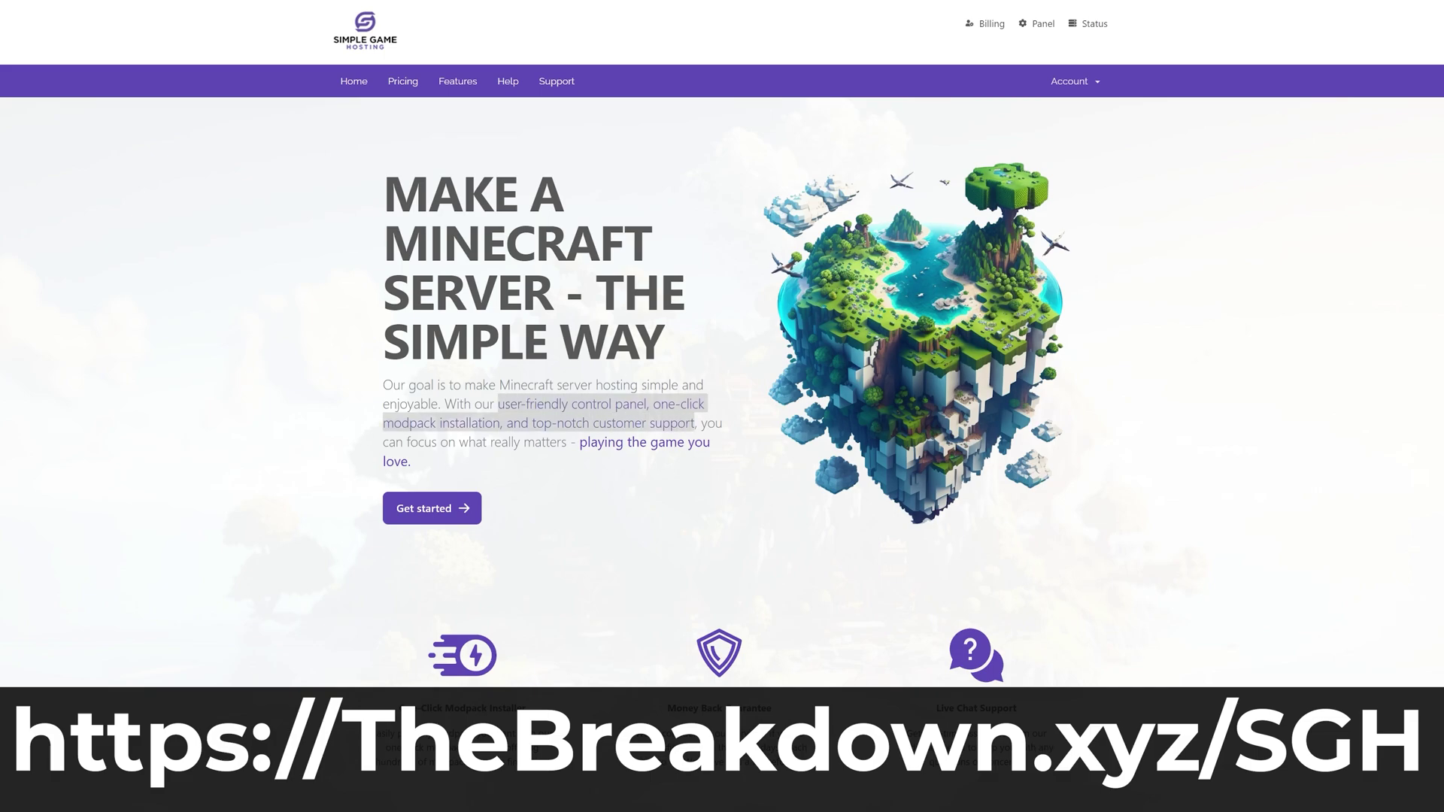
Try to install the DawnCraft modpack, version DawnCraft - 1.27_hf, on the SimpleGameHosting server
scroll(246, 504, down, 5)
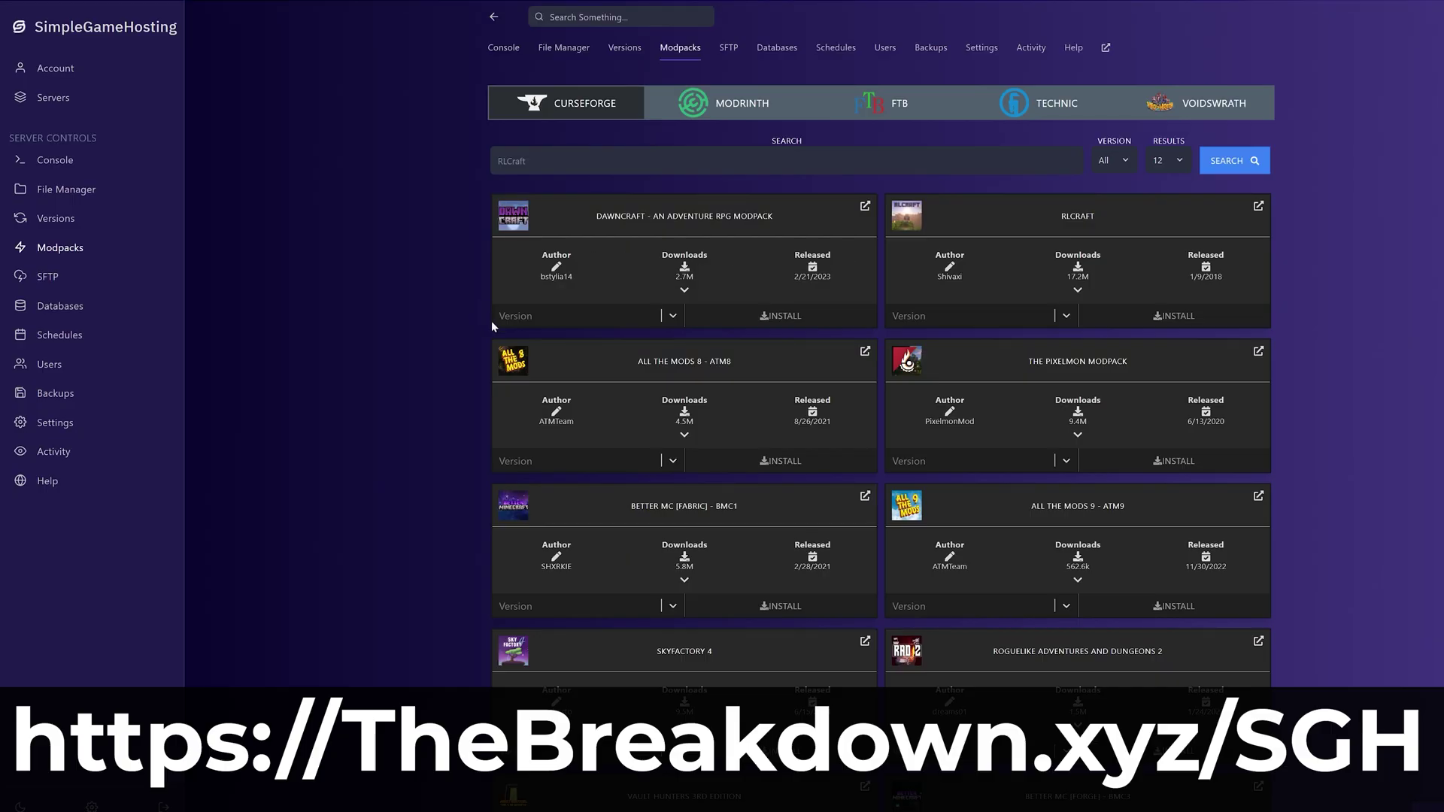
click(573, 319)
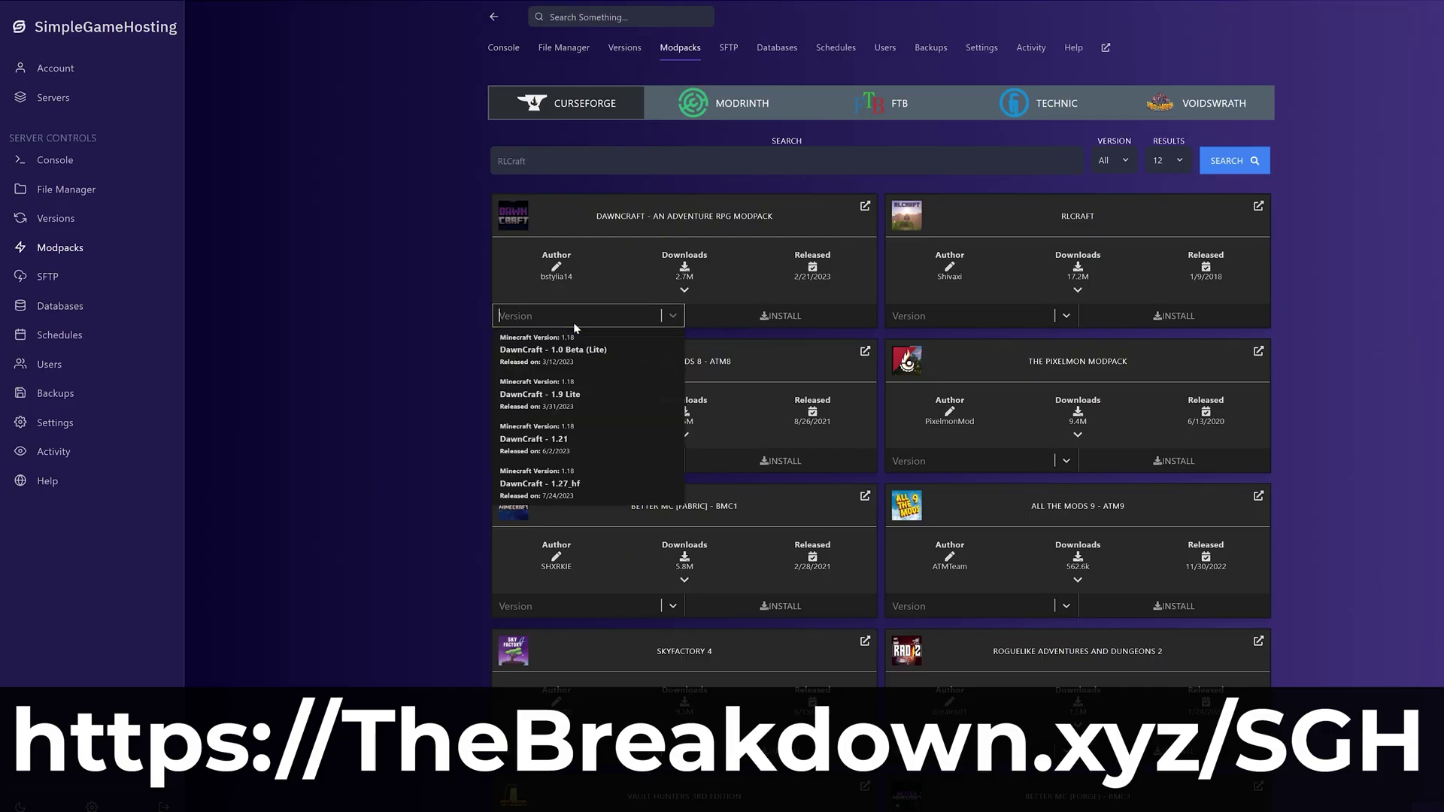
click(578, 489)
click(744, 330)
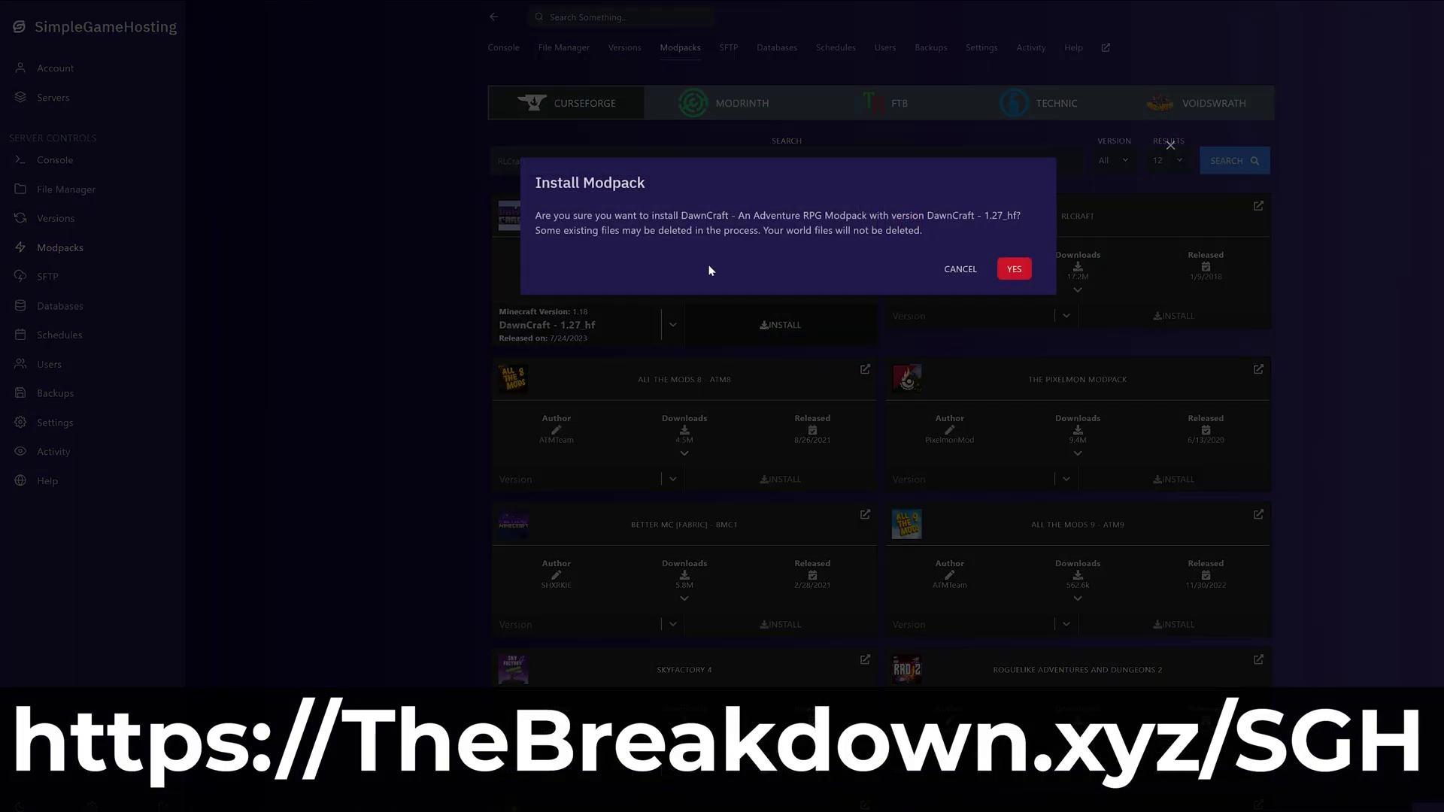
click(960, 268)
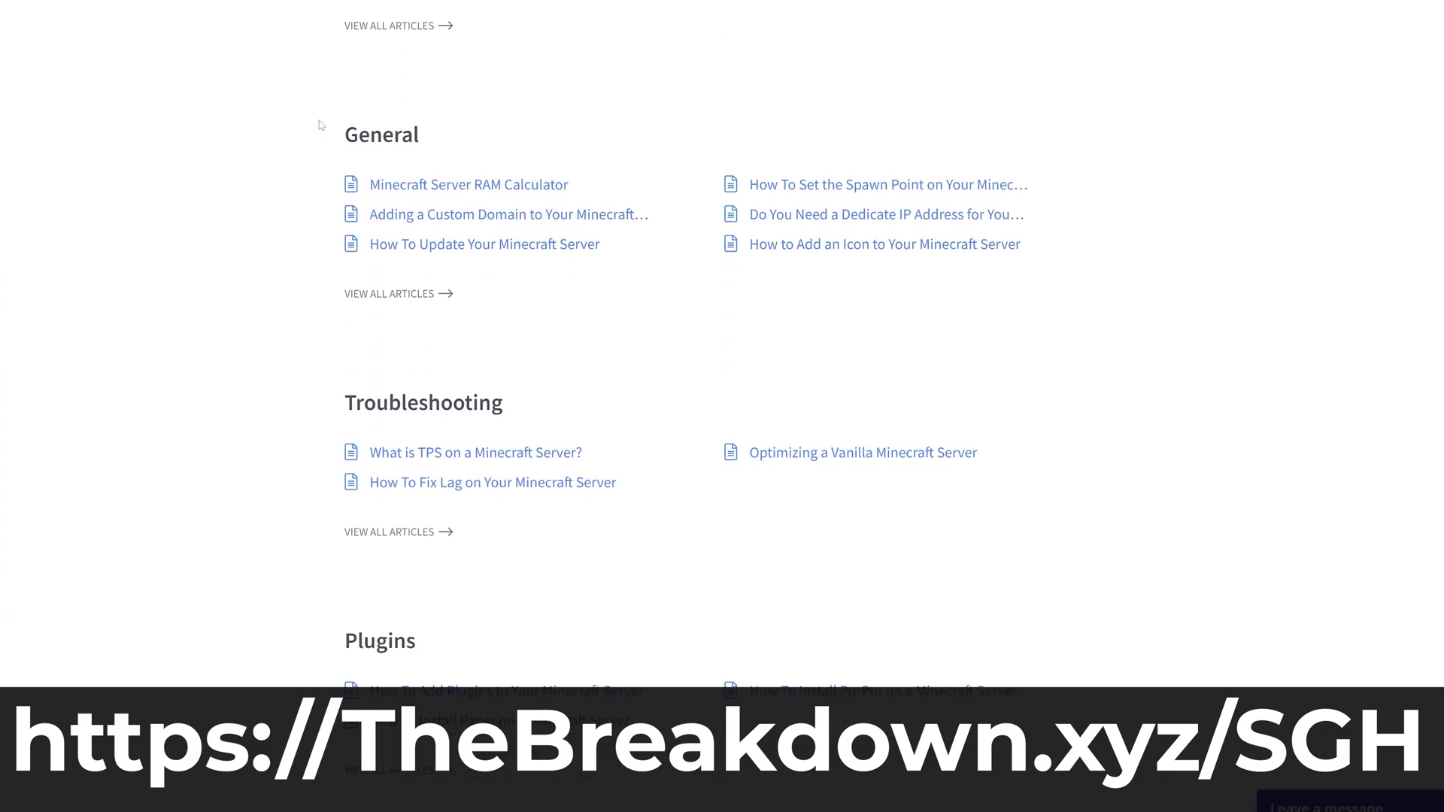
Open the help center article on setting up modpacks and read its RAM guide and control panel access instructions
scroll(308, 119, down, 4)
scroll(308, 118, up, 1)
click(451, 596)
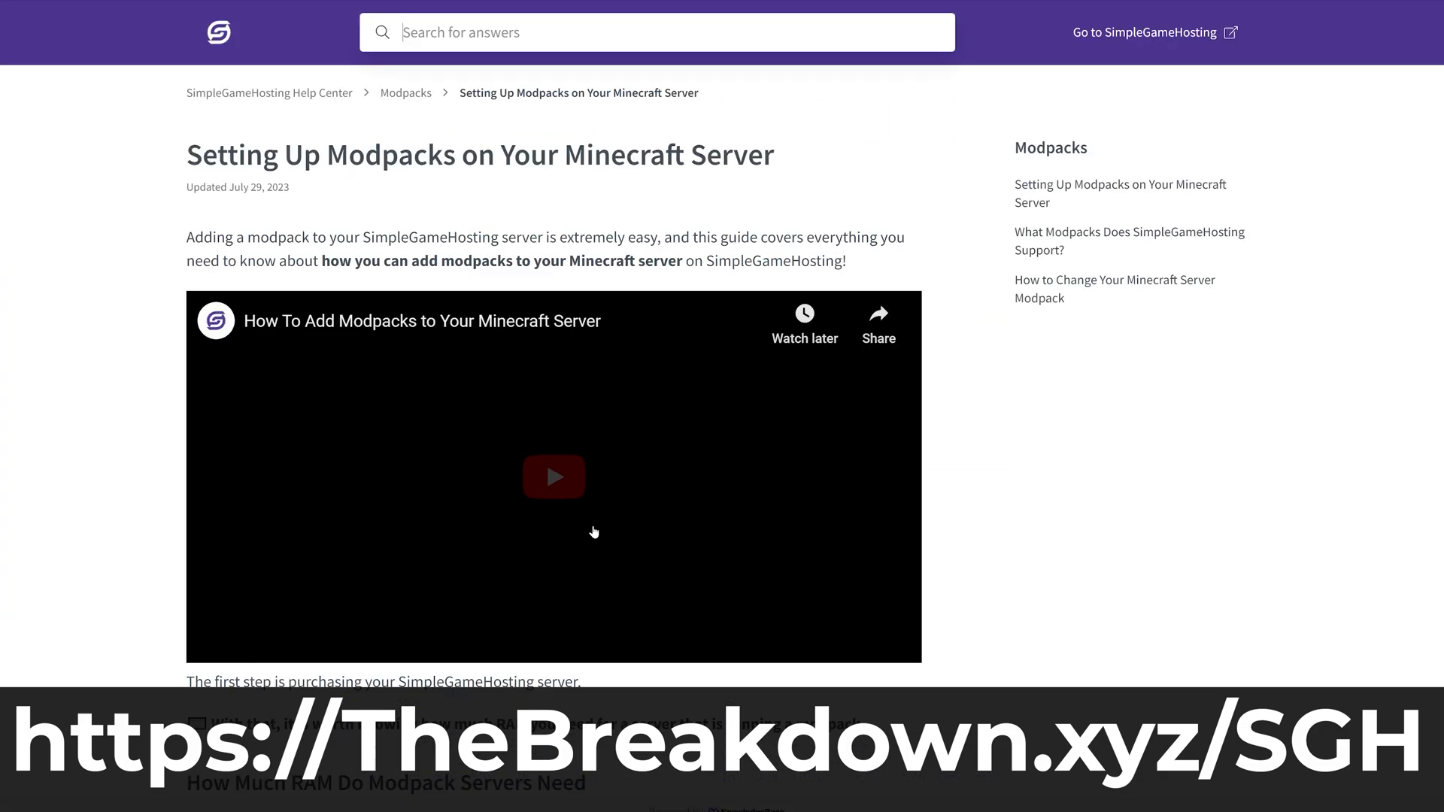
scroll(162, 421, down, 4)
scroll(162, 421, down, 6)
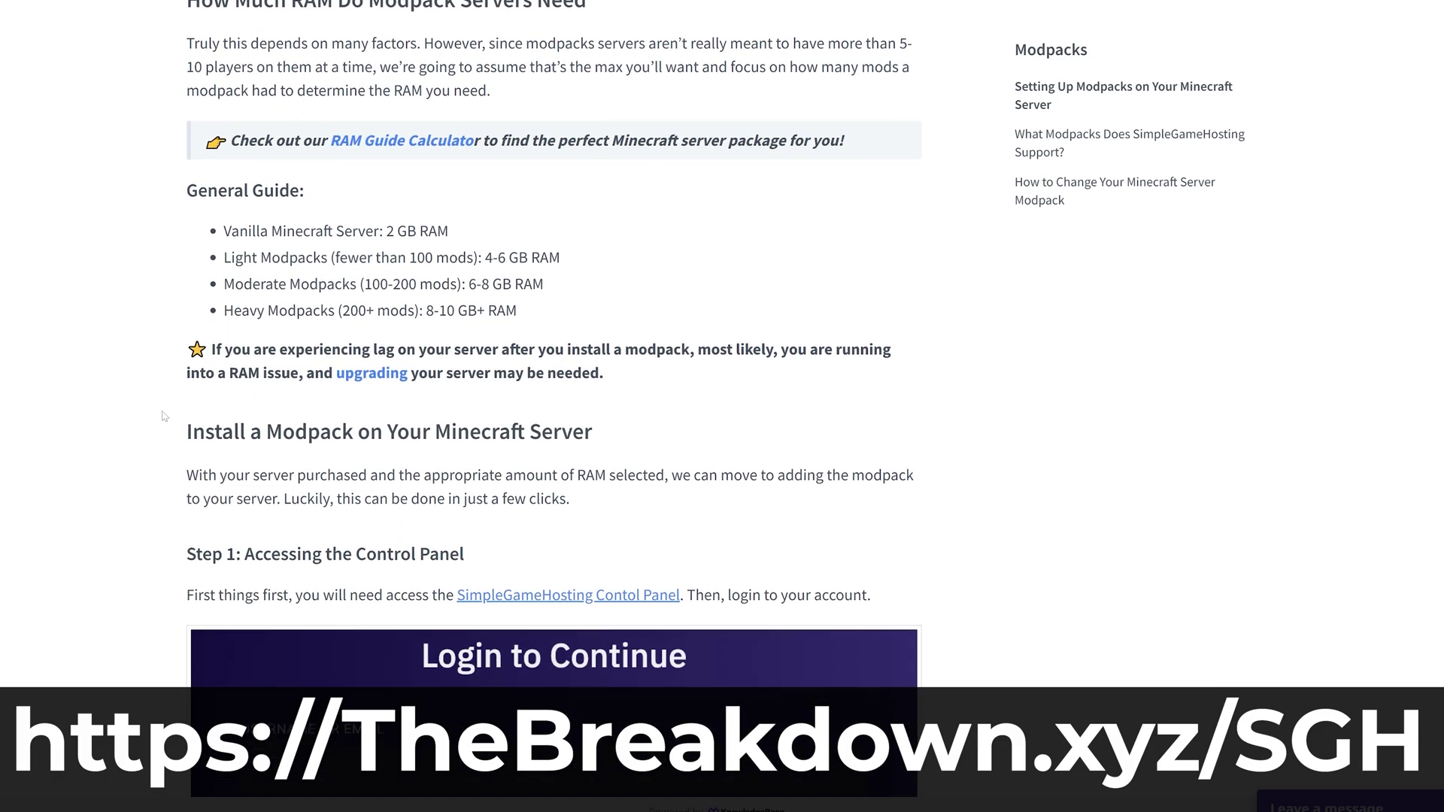
scroll(163, 411, down, 5)
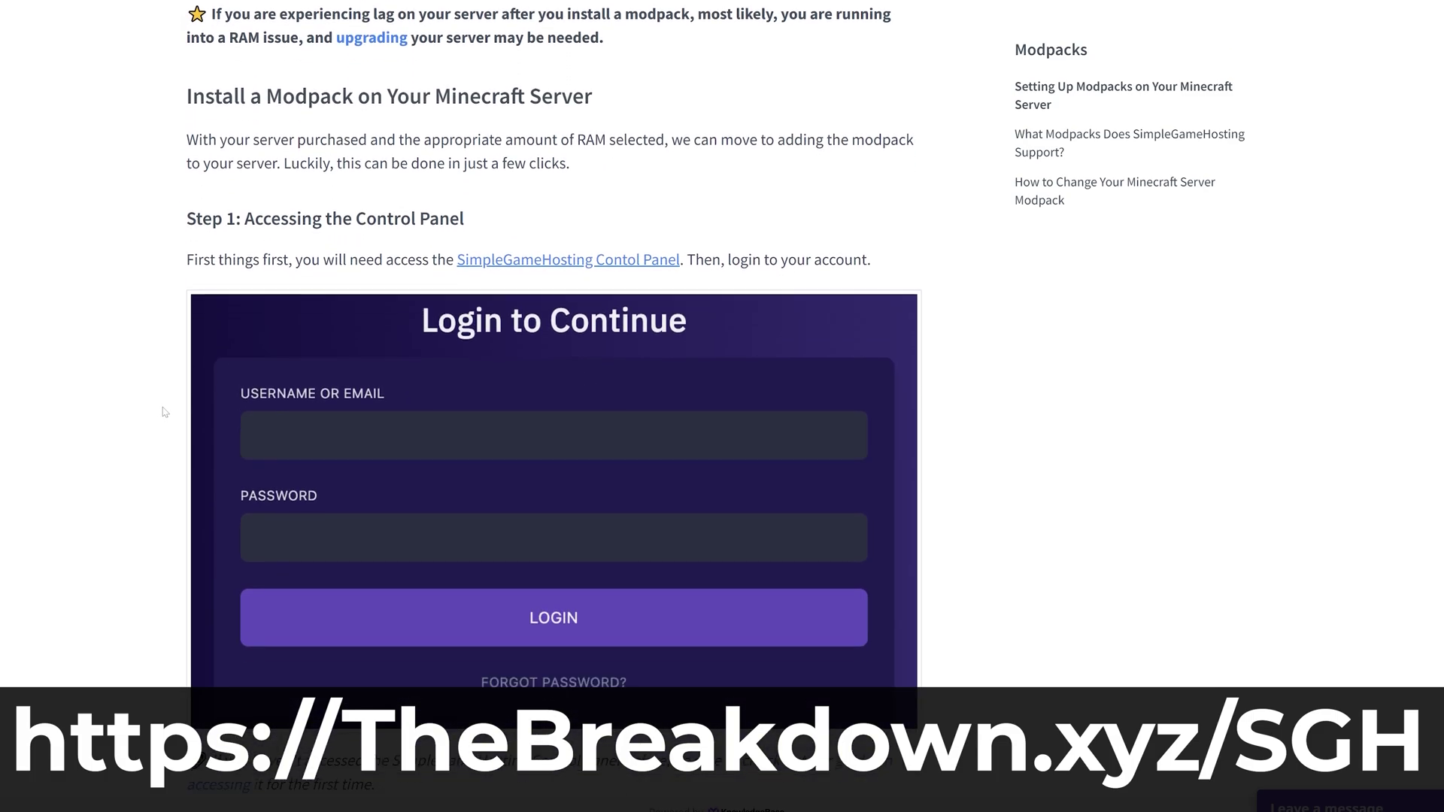
scroll(164, 411, down, 3)
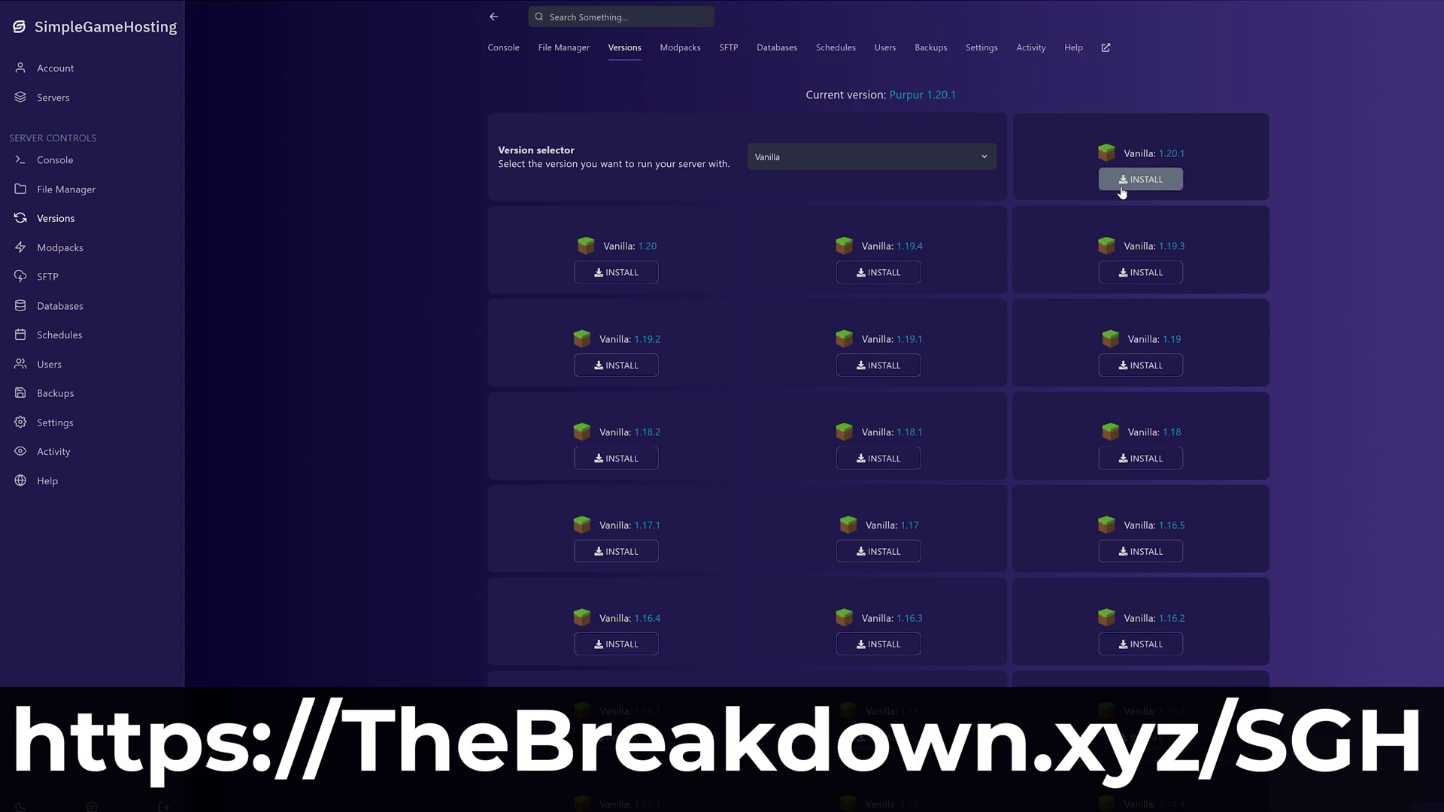
Try to install Vanilla 1.20.1 and the first listed Snapshot version on the server
click(1140, 179)
click(942, 280)
click(850, 156)
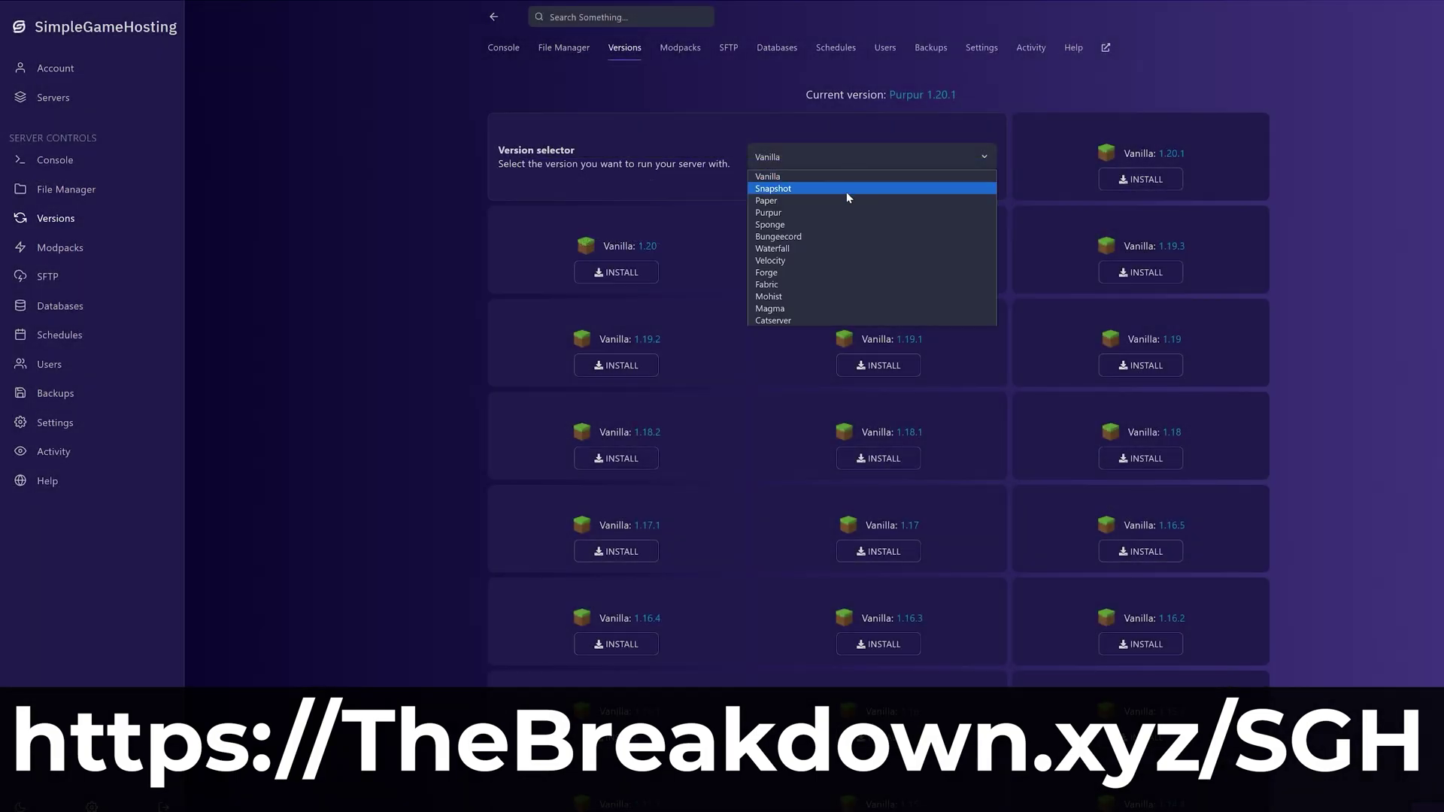
click(846, 194)
click(1144, 180)
drag(693, 272, 970, 272)
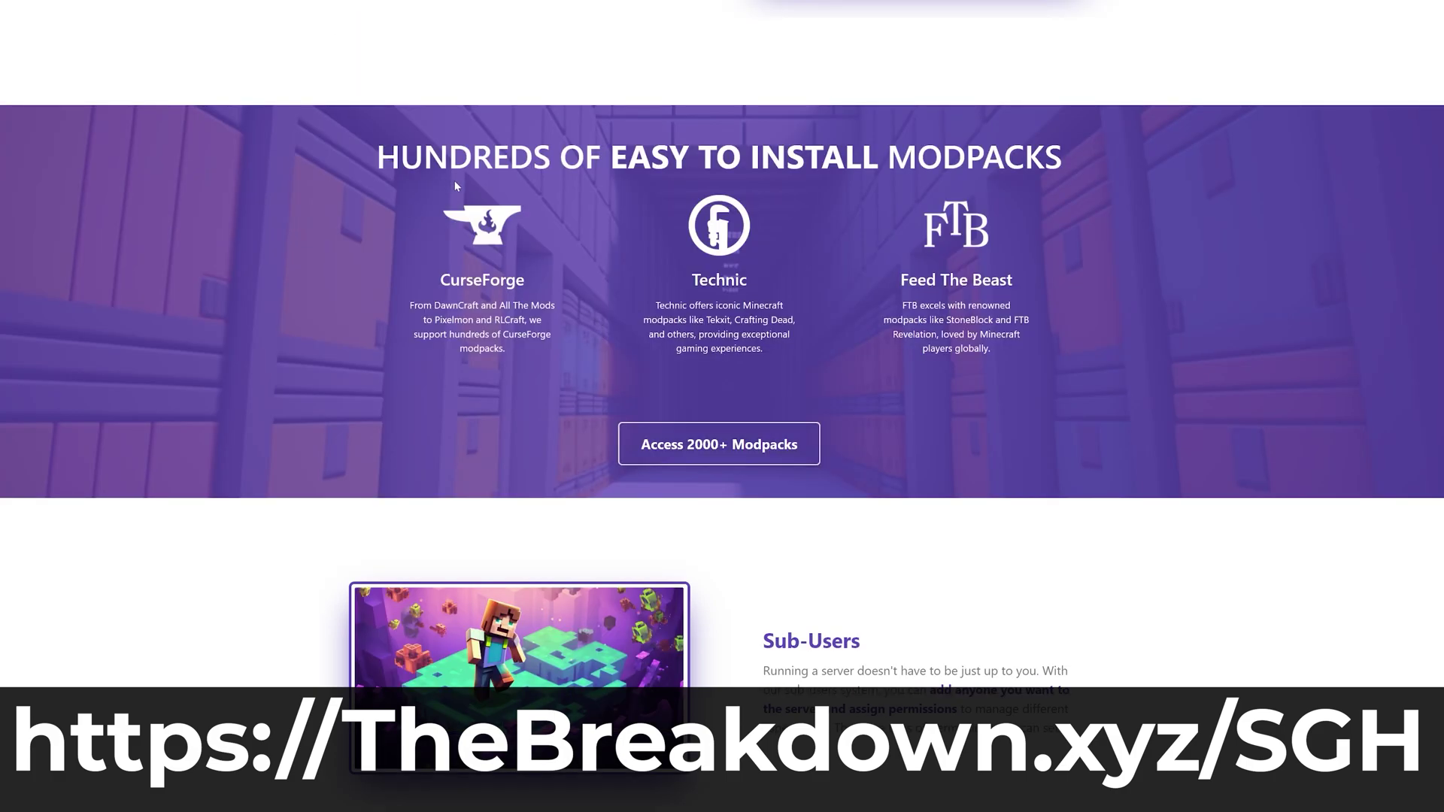
drag(1068, 160, 388, 179)
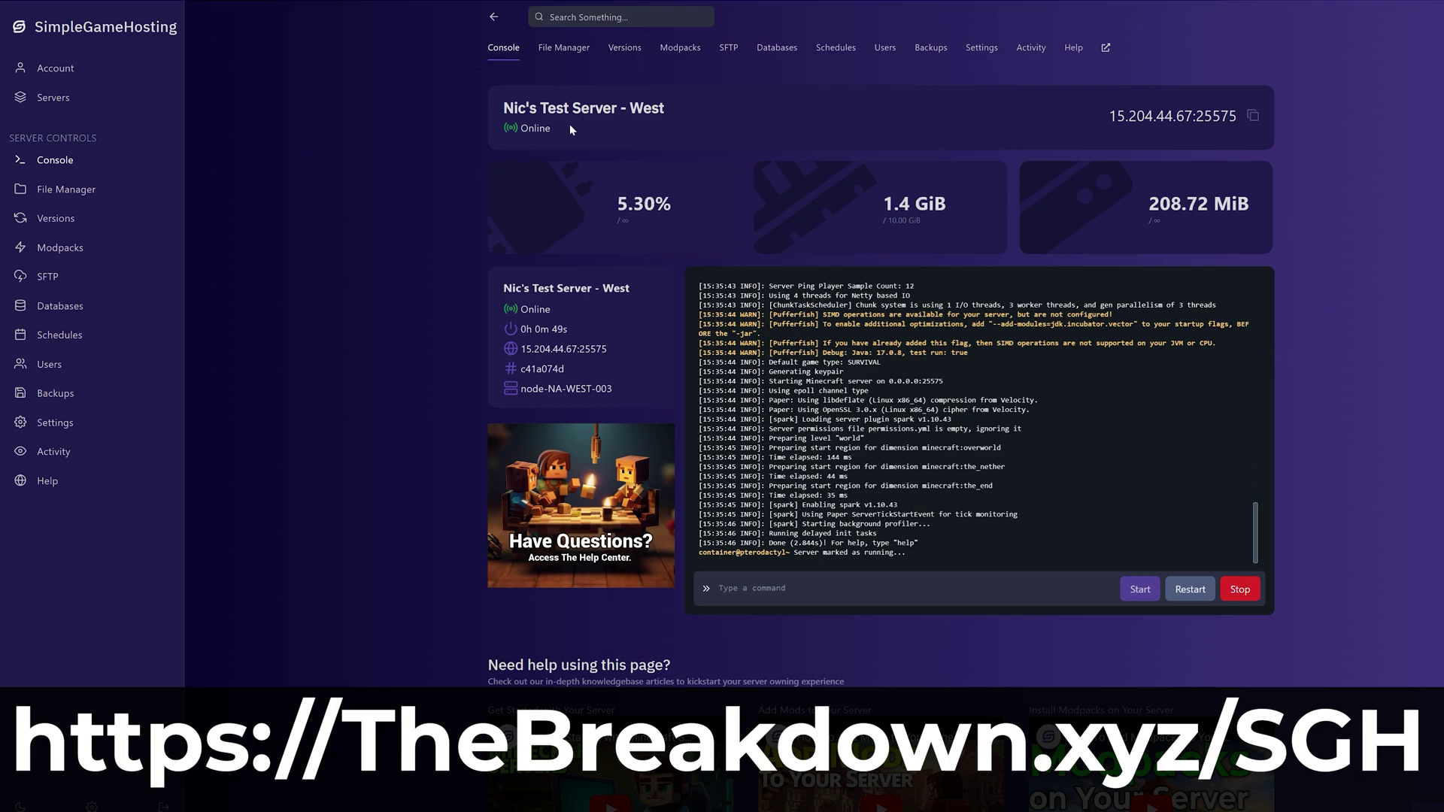
drag(499, 113, 665, 110)
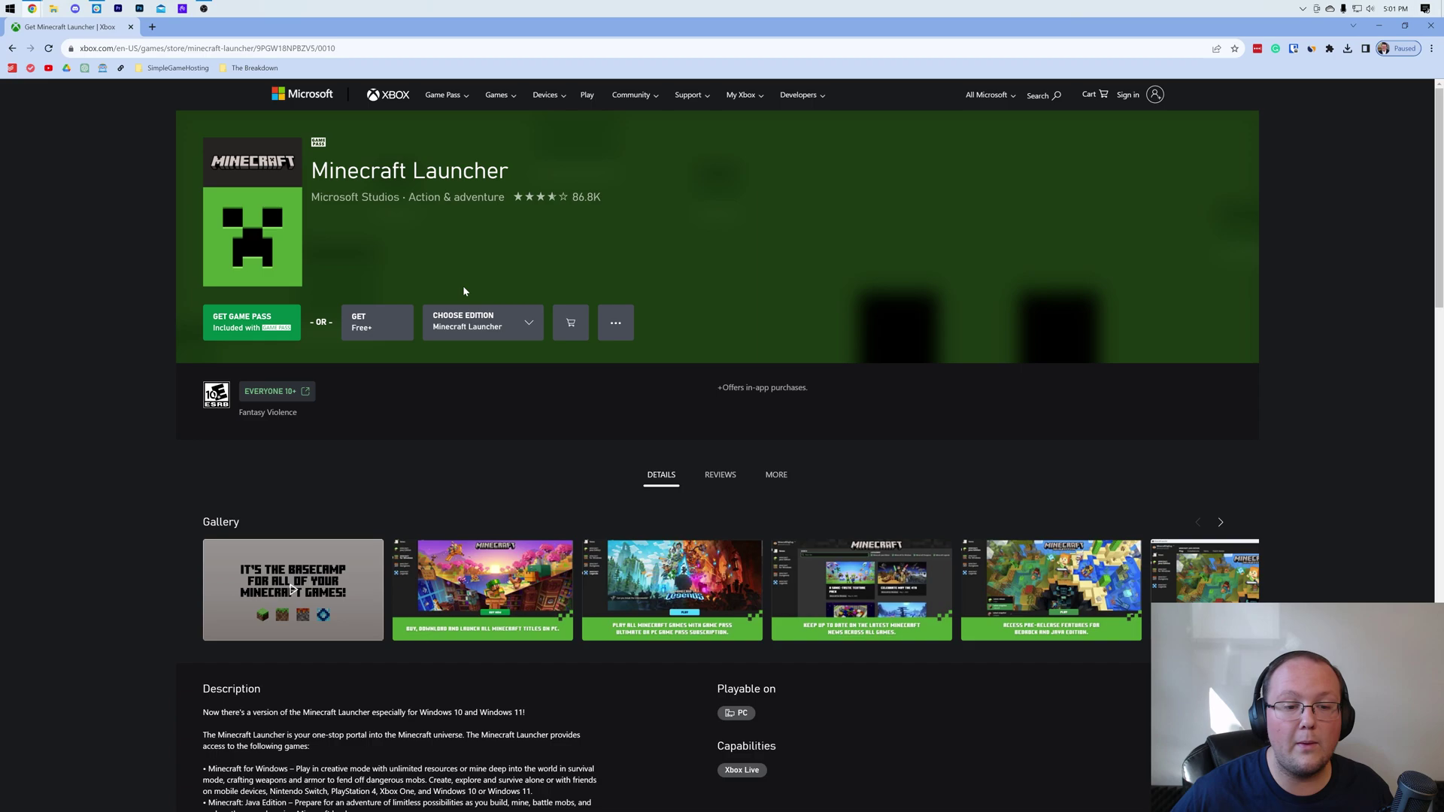
Choose the free Minecraft Launcher edition on the Xbox store page, get it, and decline to stay signed in
click(470, 325)
click(471, 362)
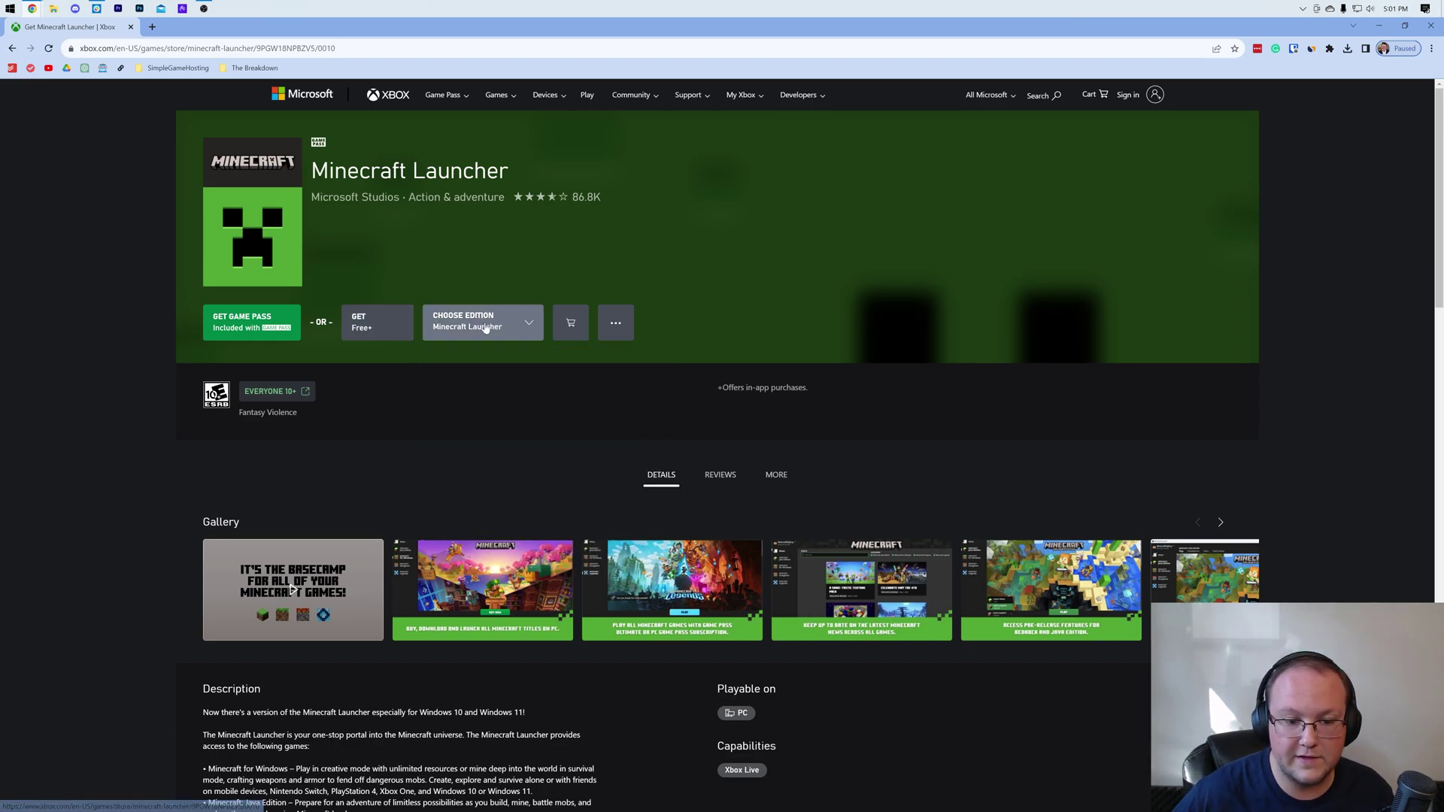
click(378, 327)
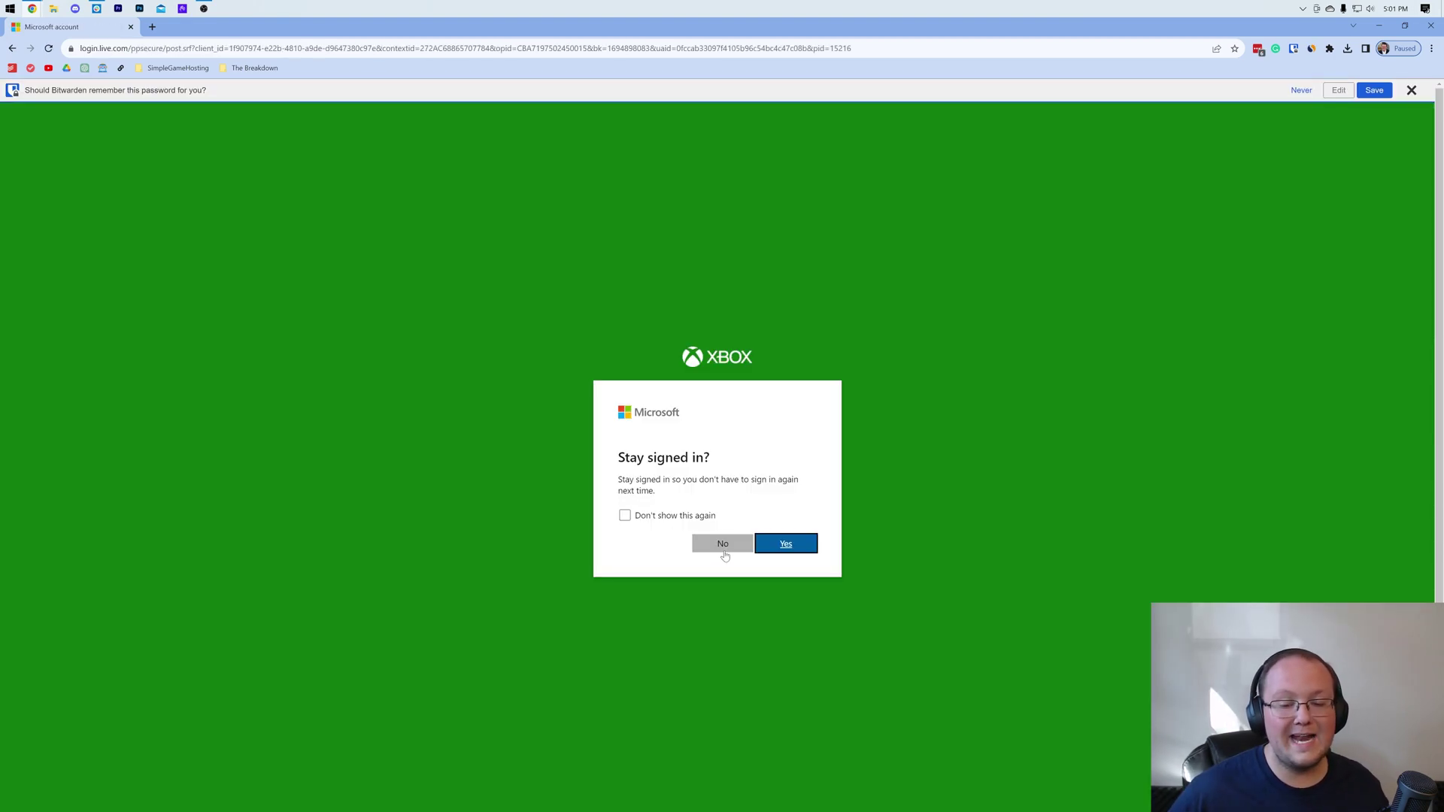
click(723, 551)
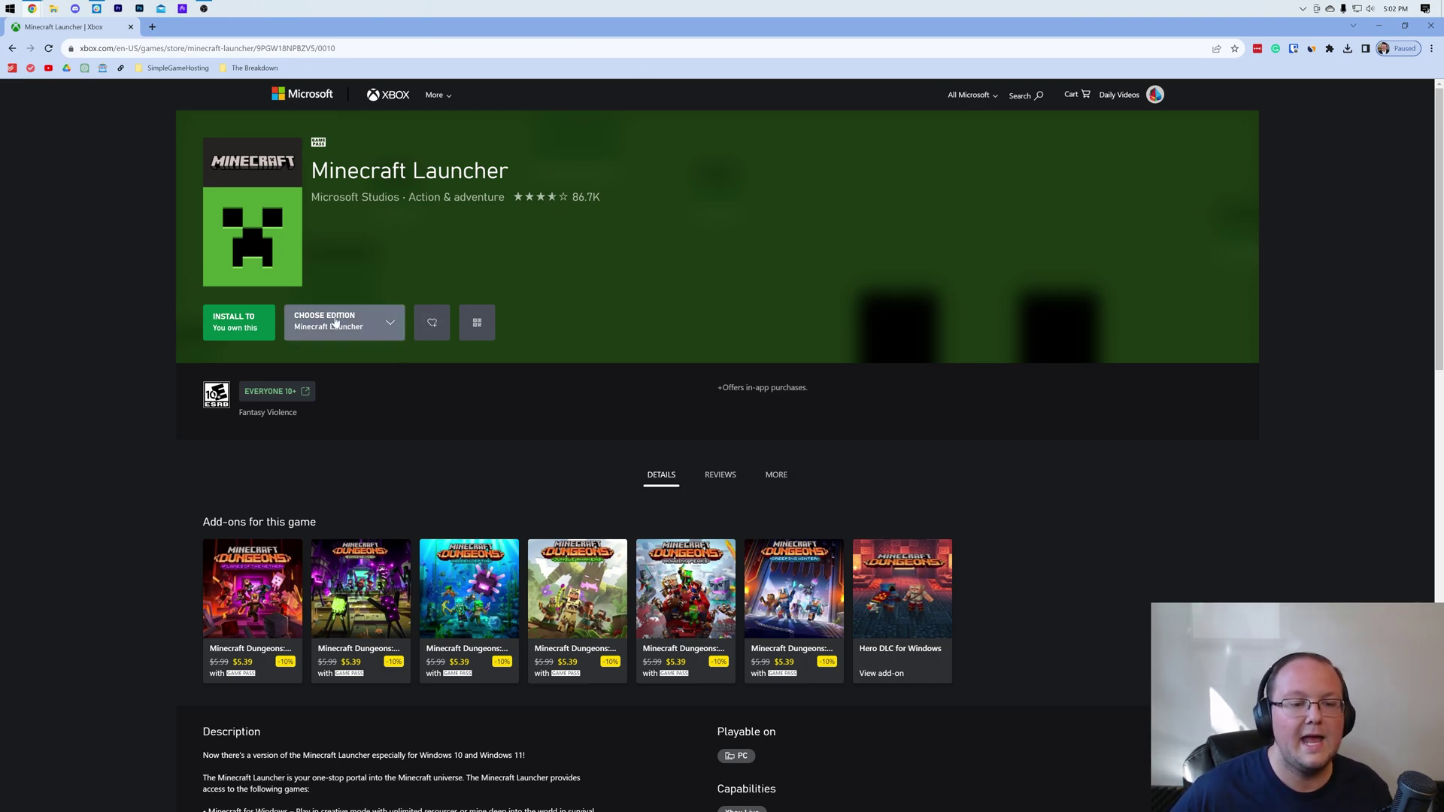
Start the owned Minecraft Launcher's installation from the store page and allow the Xbox app to open
click(241, 339)
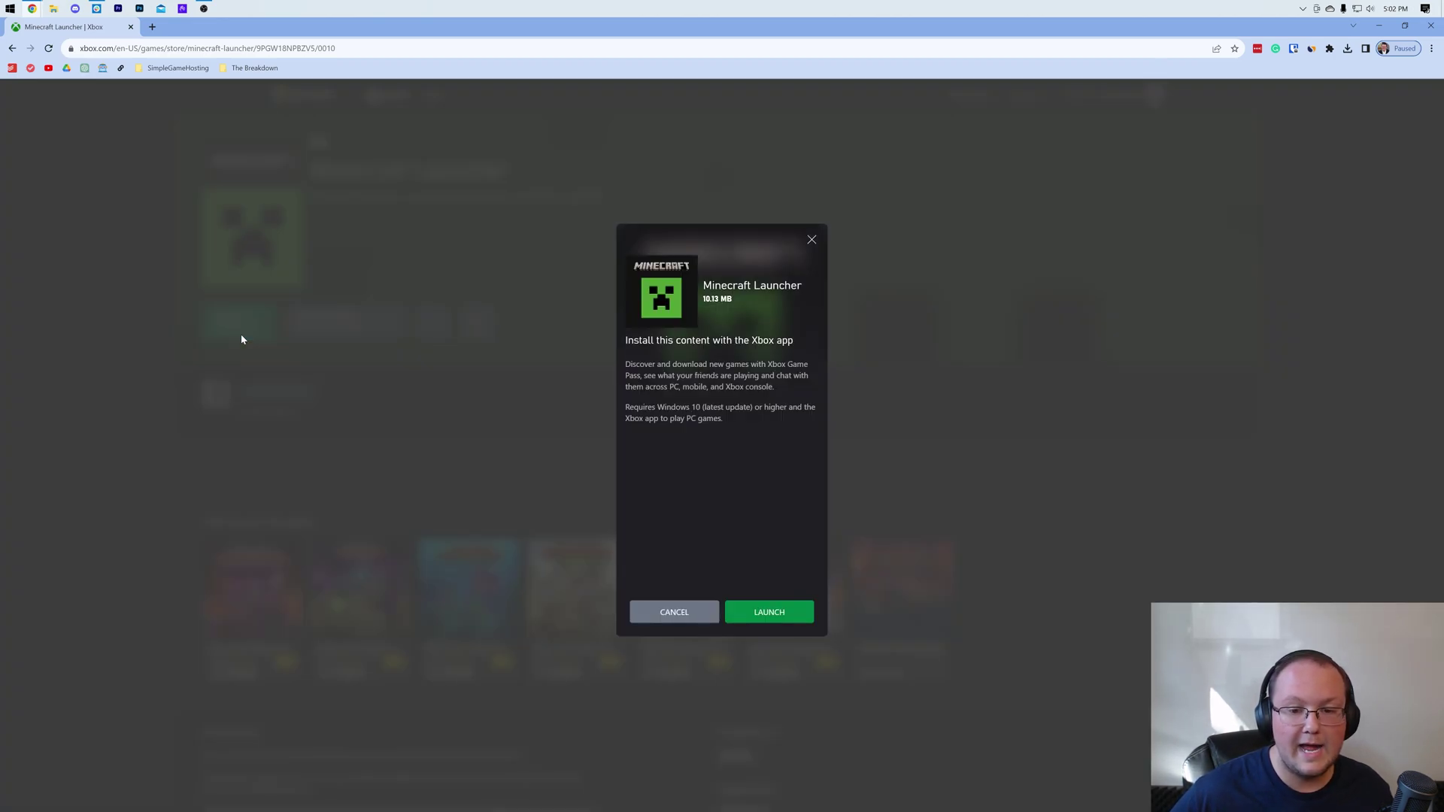
click(768, 612)
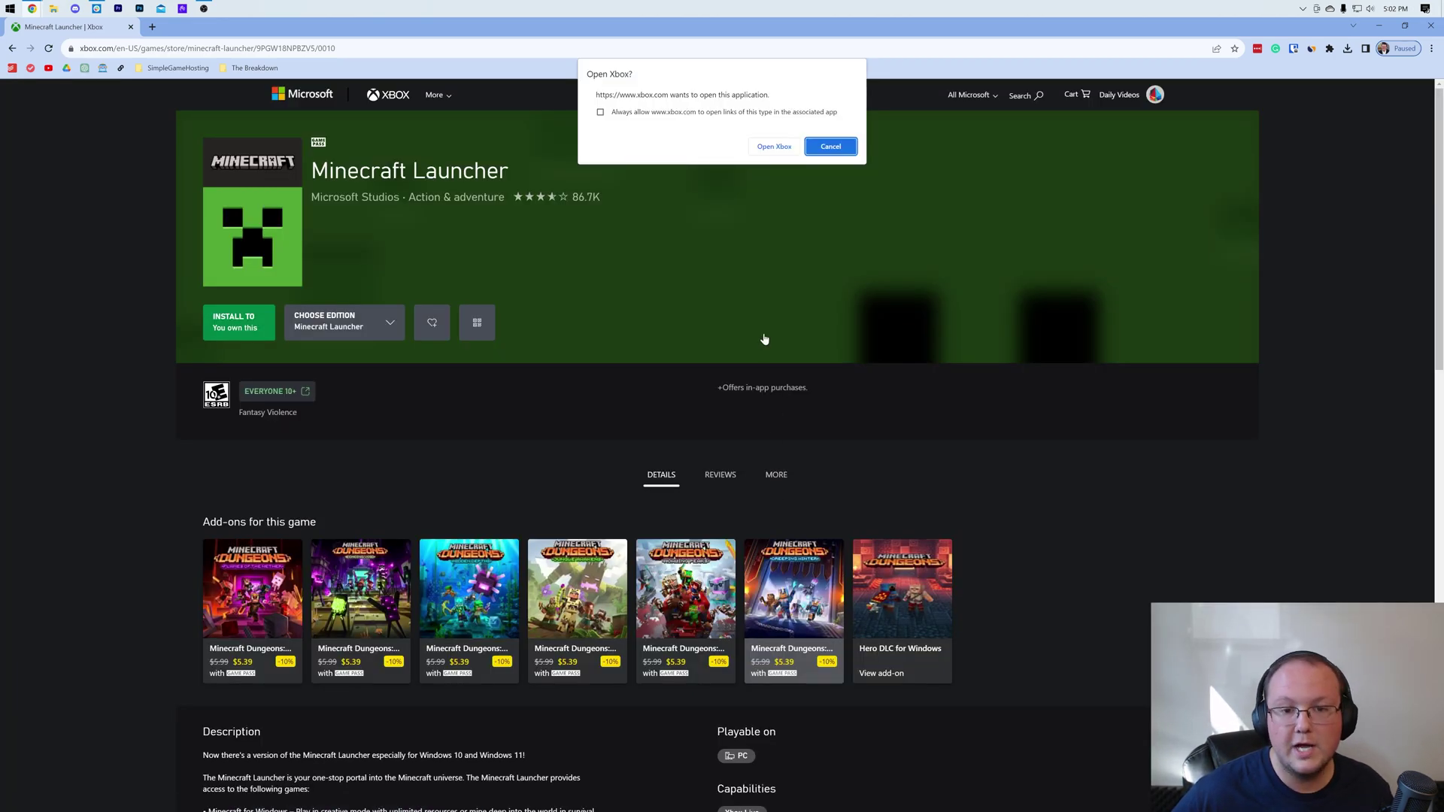
click(771, 146)
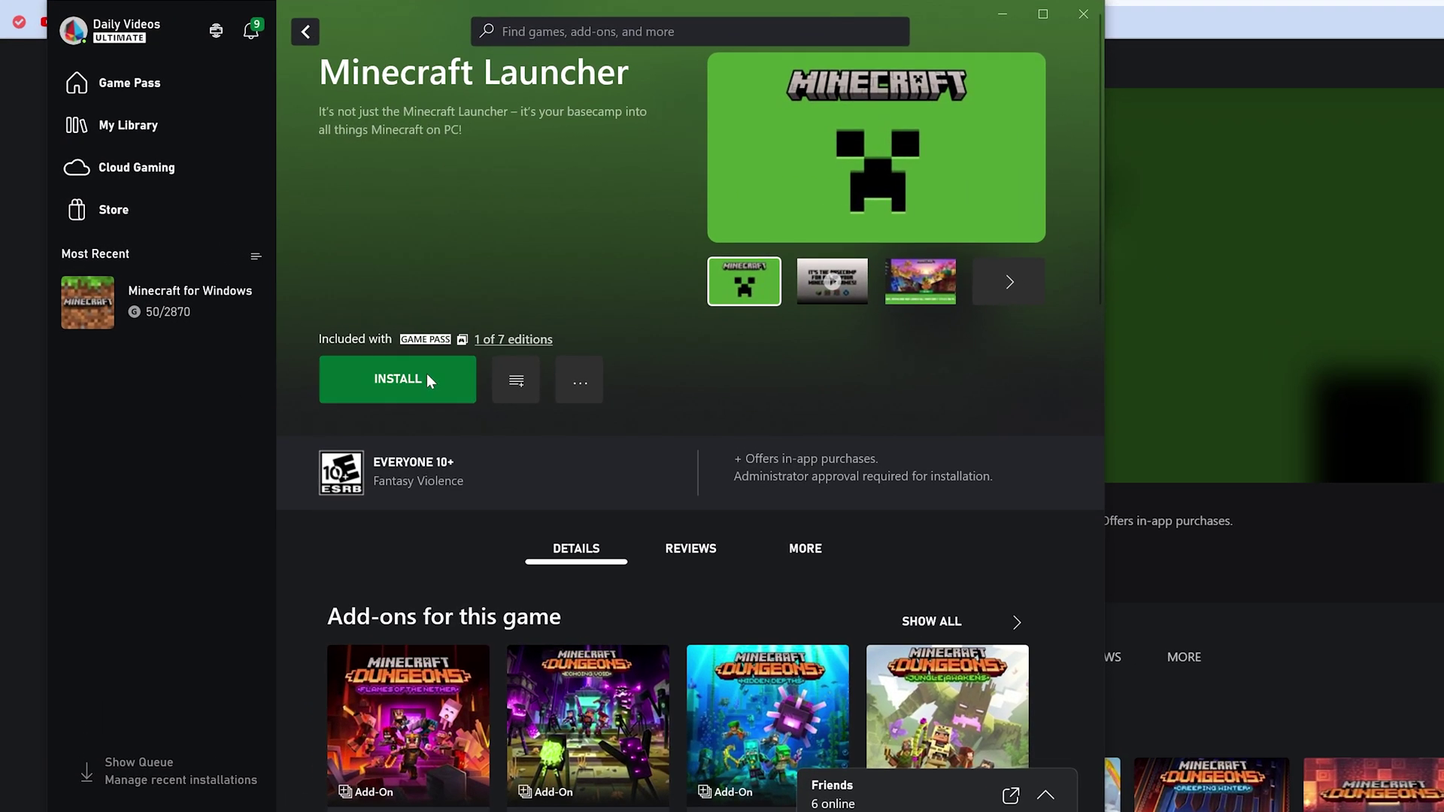
Bring up the Minecraft Launcher's install options in the Xbox app, and close the app without installing
click(292, 295)
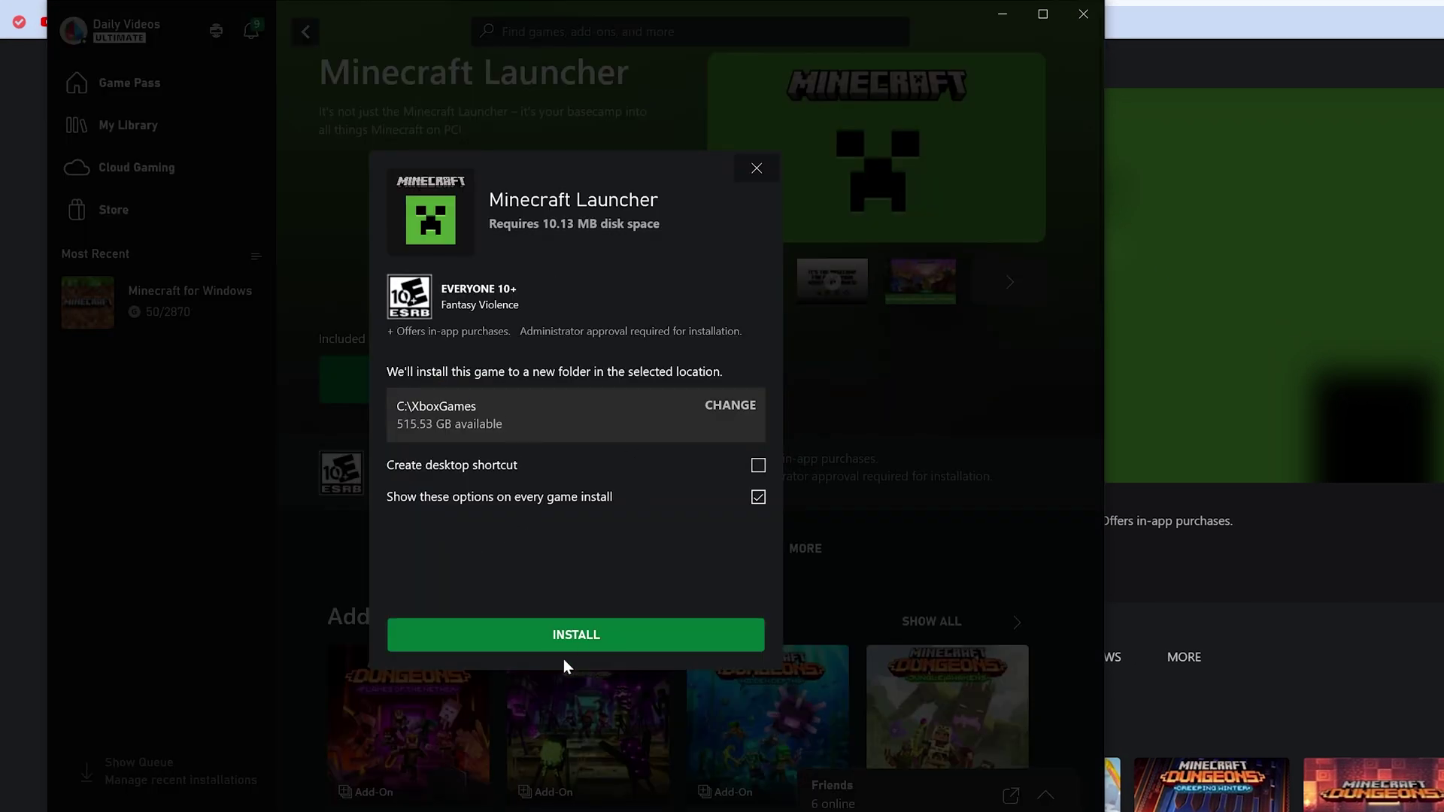
click(756, 168)
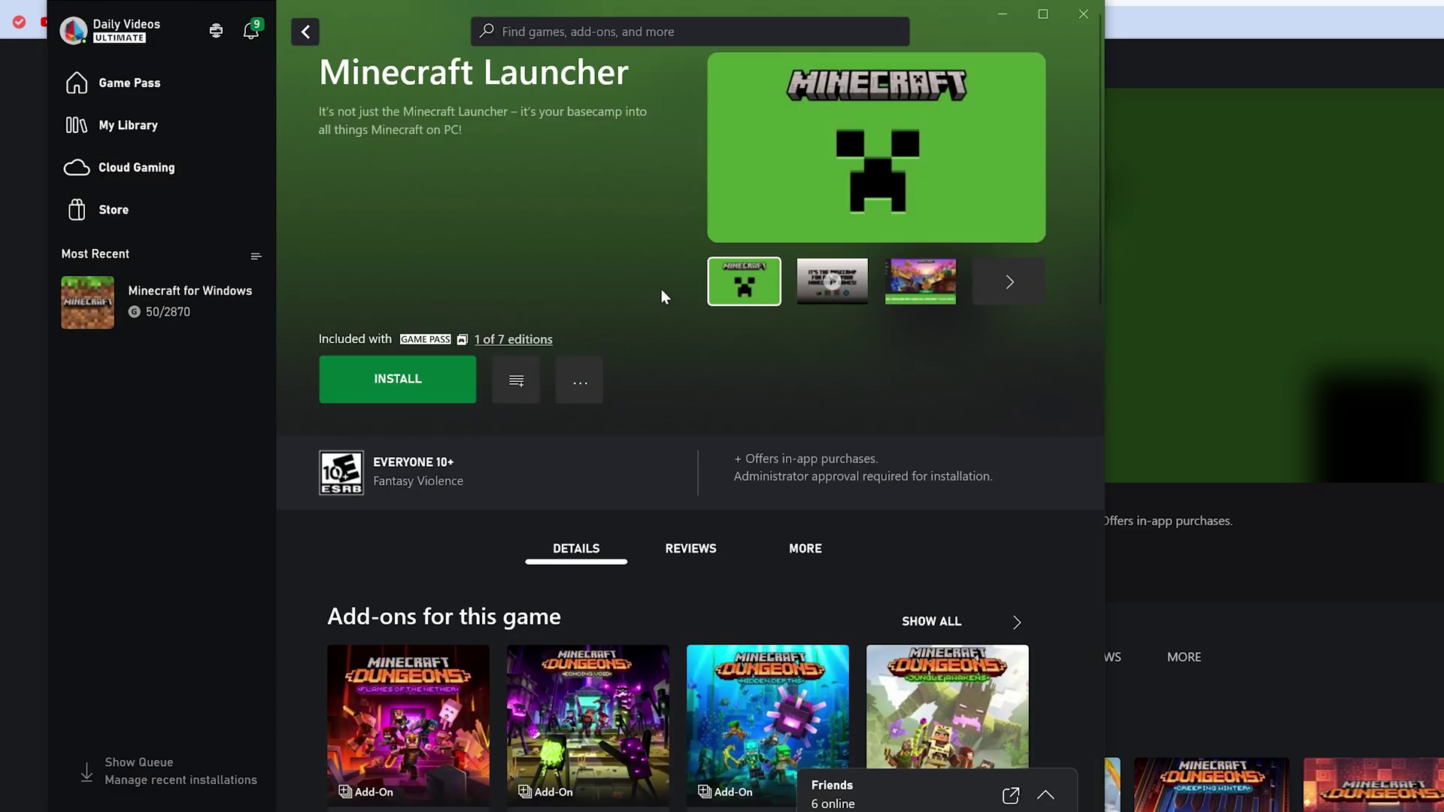
click(1088, 18)
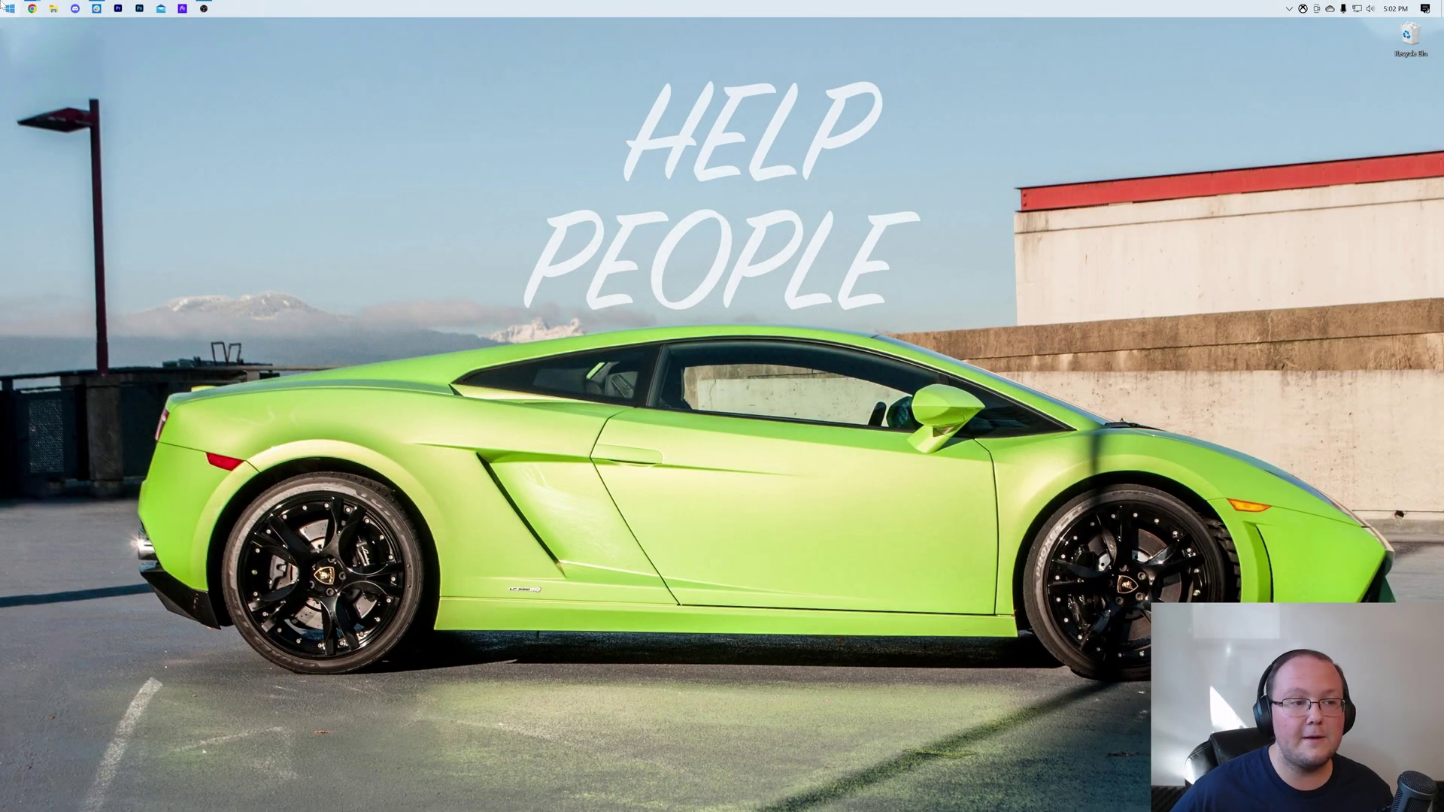
Find and open the Microsoft Store app from the Windows search
click(3, 4)
text(microsoft store)
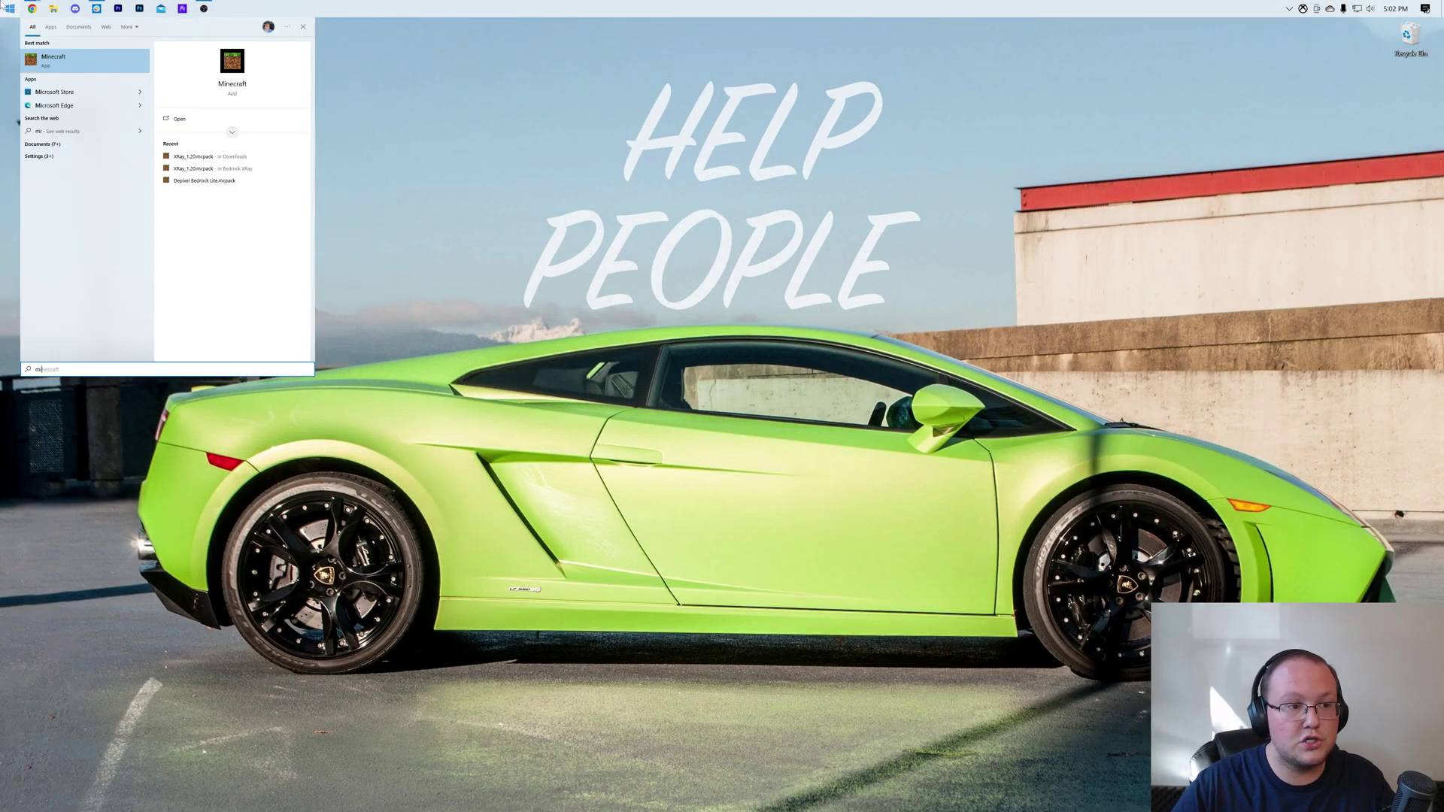
key(Return)
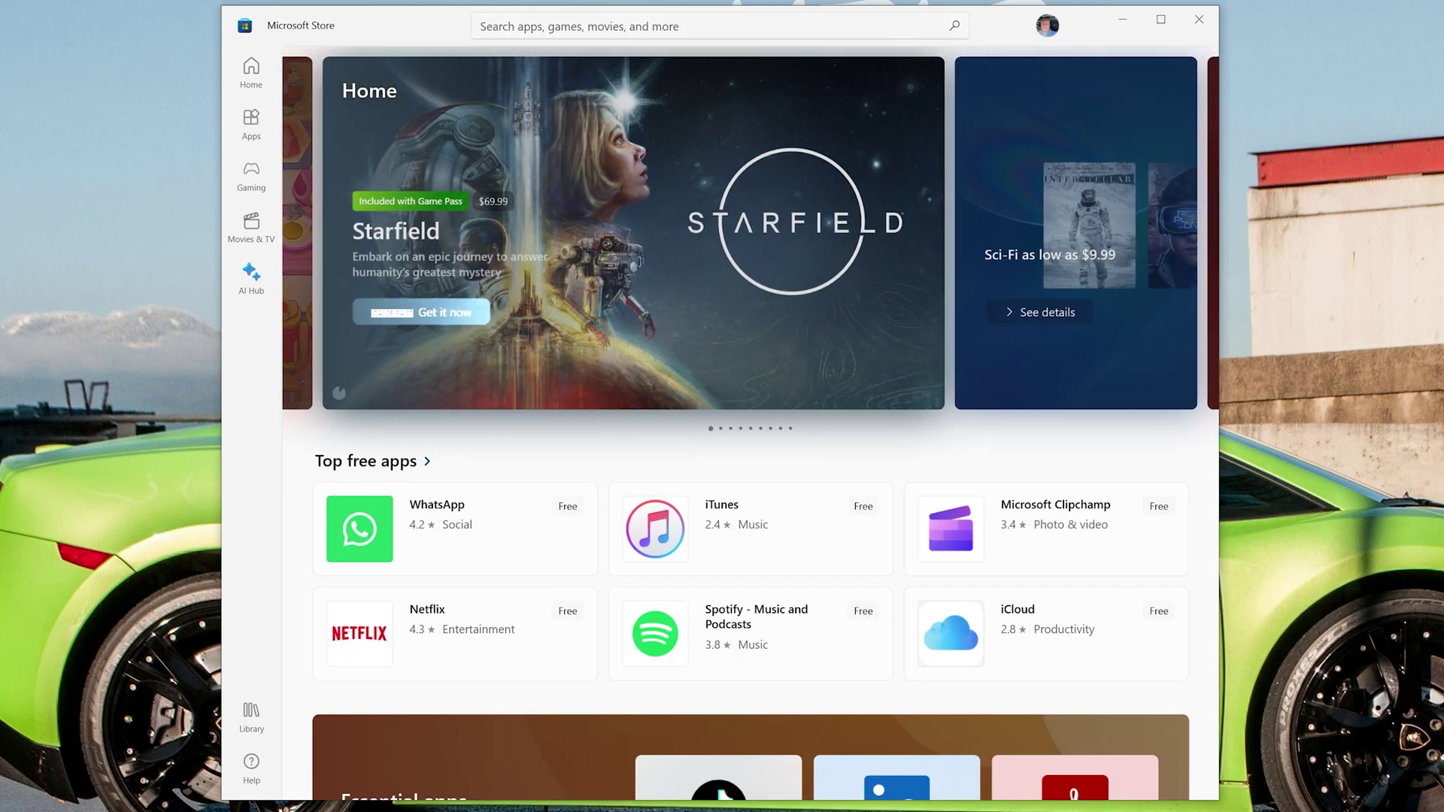
Search the store for "minecraft launcher" and open the Minecraft Launcher product page
click(481, 26)
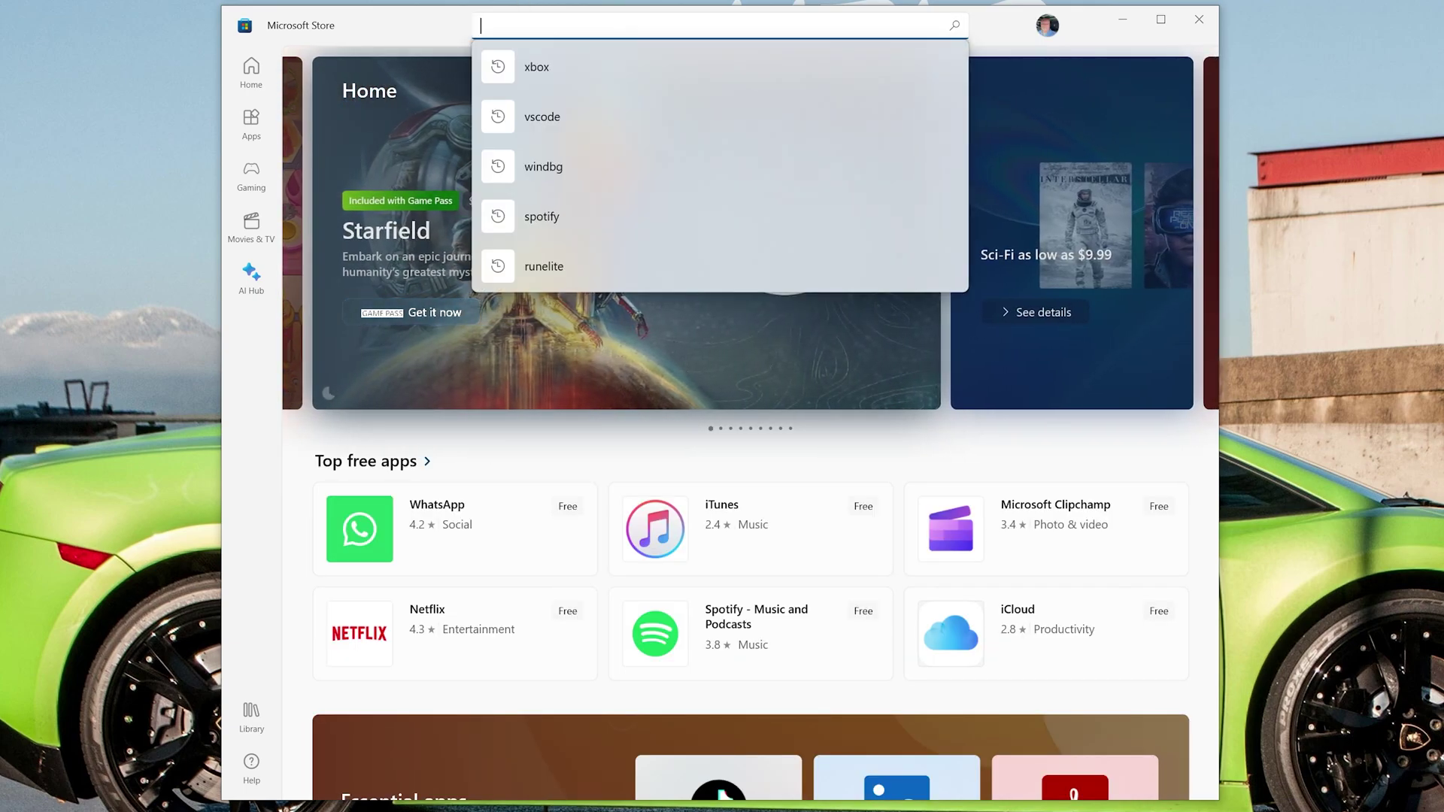
text(minecraft launcher)
key(Return)
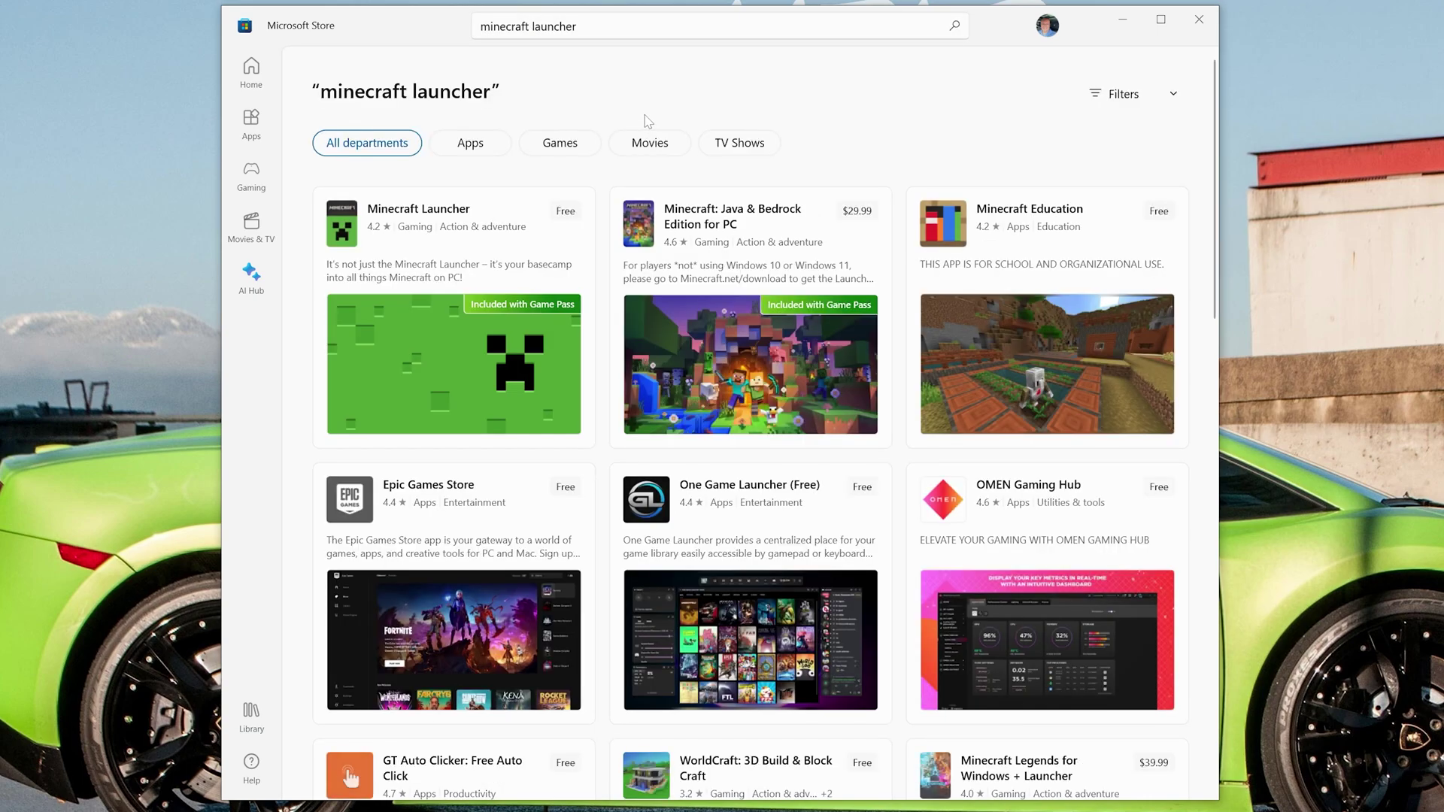
click(404, 219)
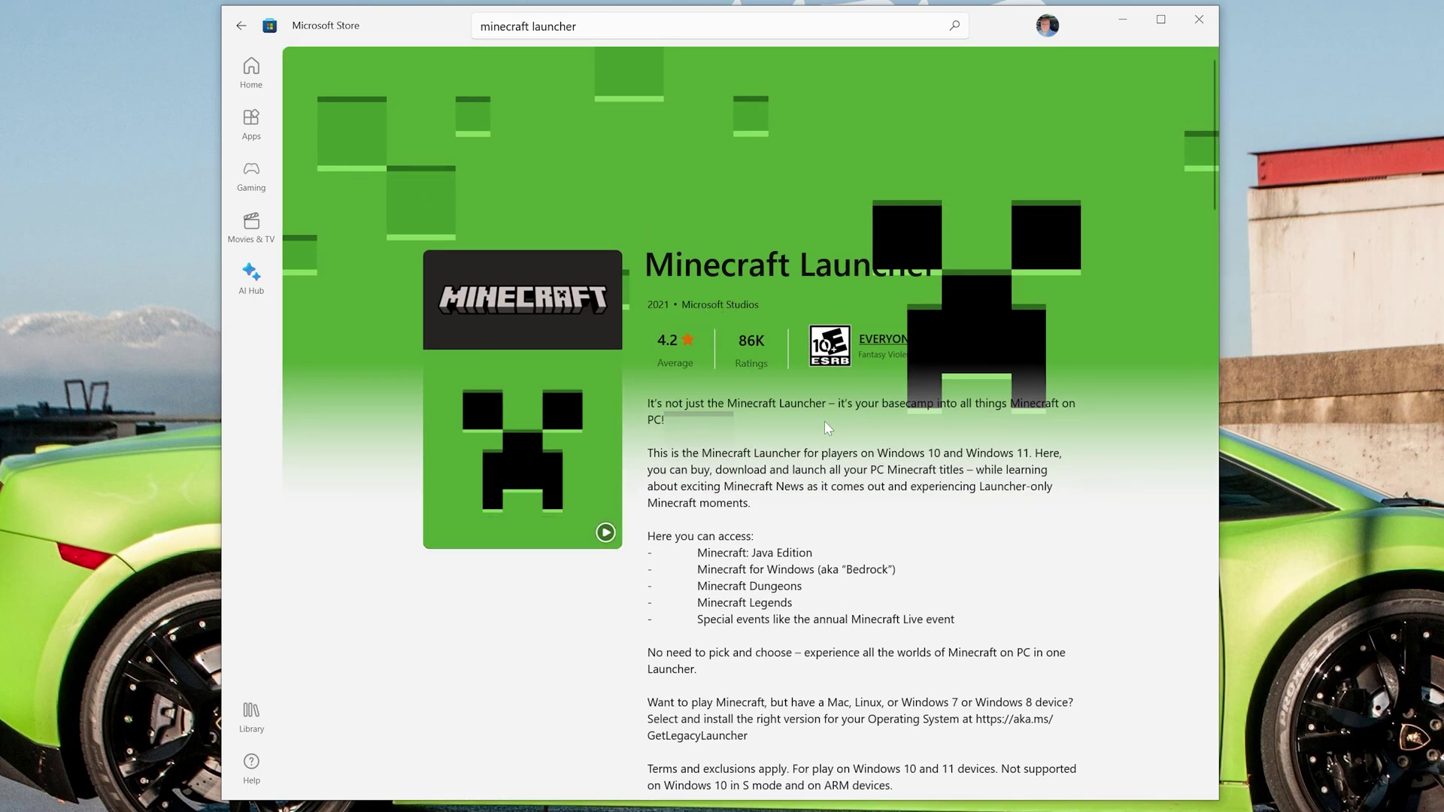
Install the Minecraft Launcher from its store page and start it once the installation finishes
scroll(824, 421, down, 5)
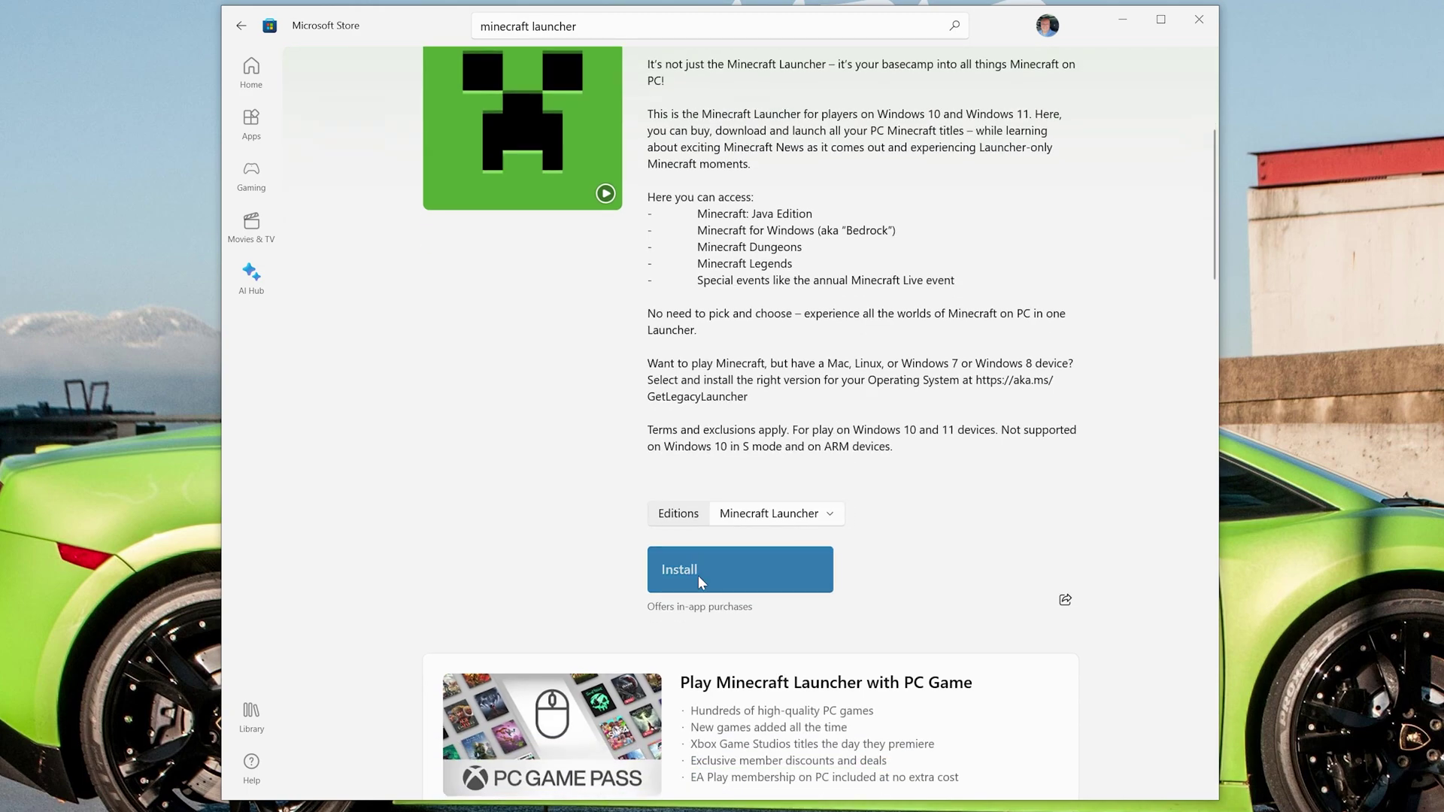
click(697, 575)
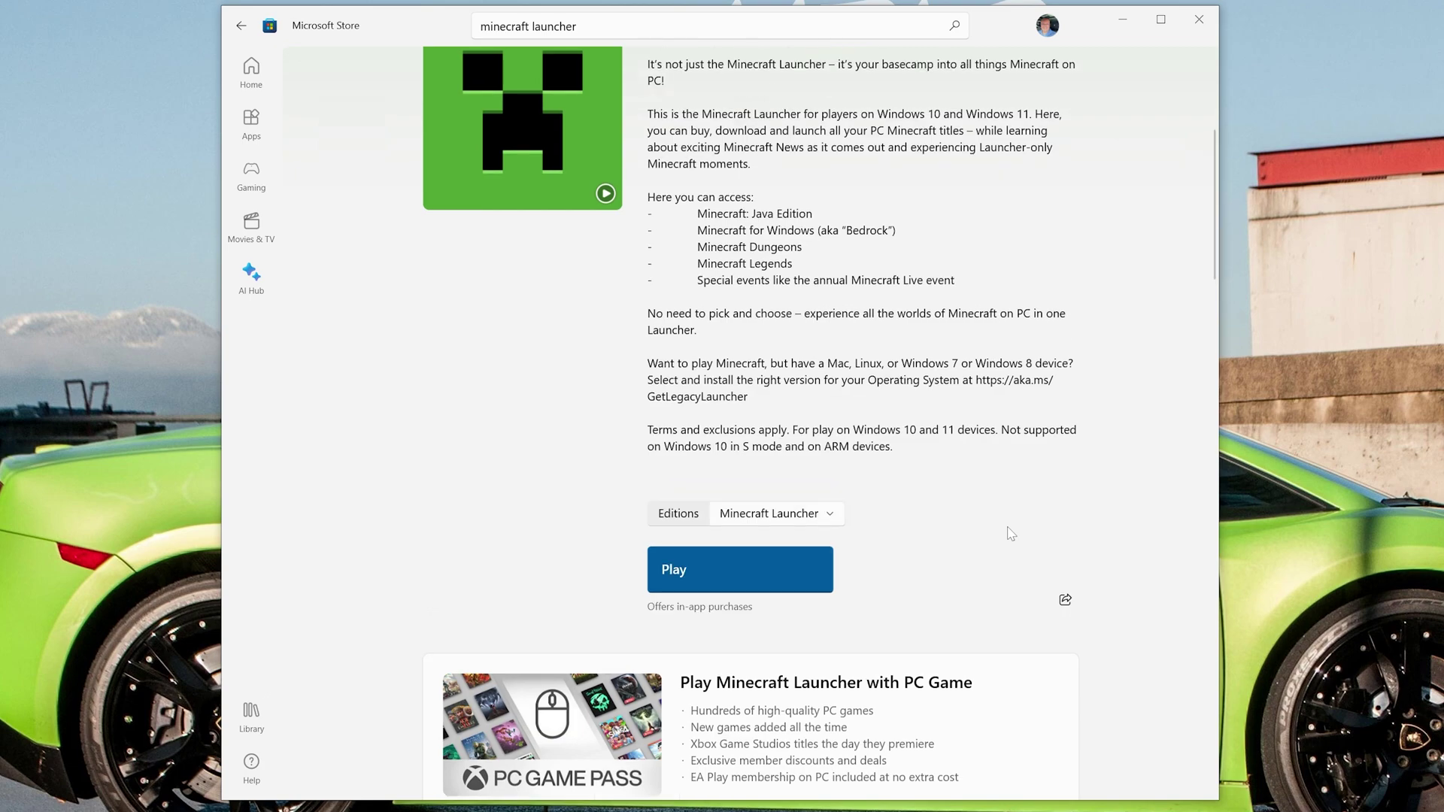
click(747, 570)
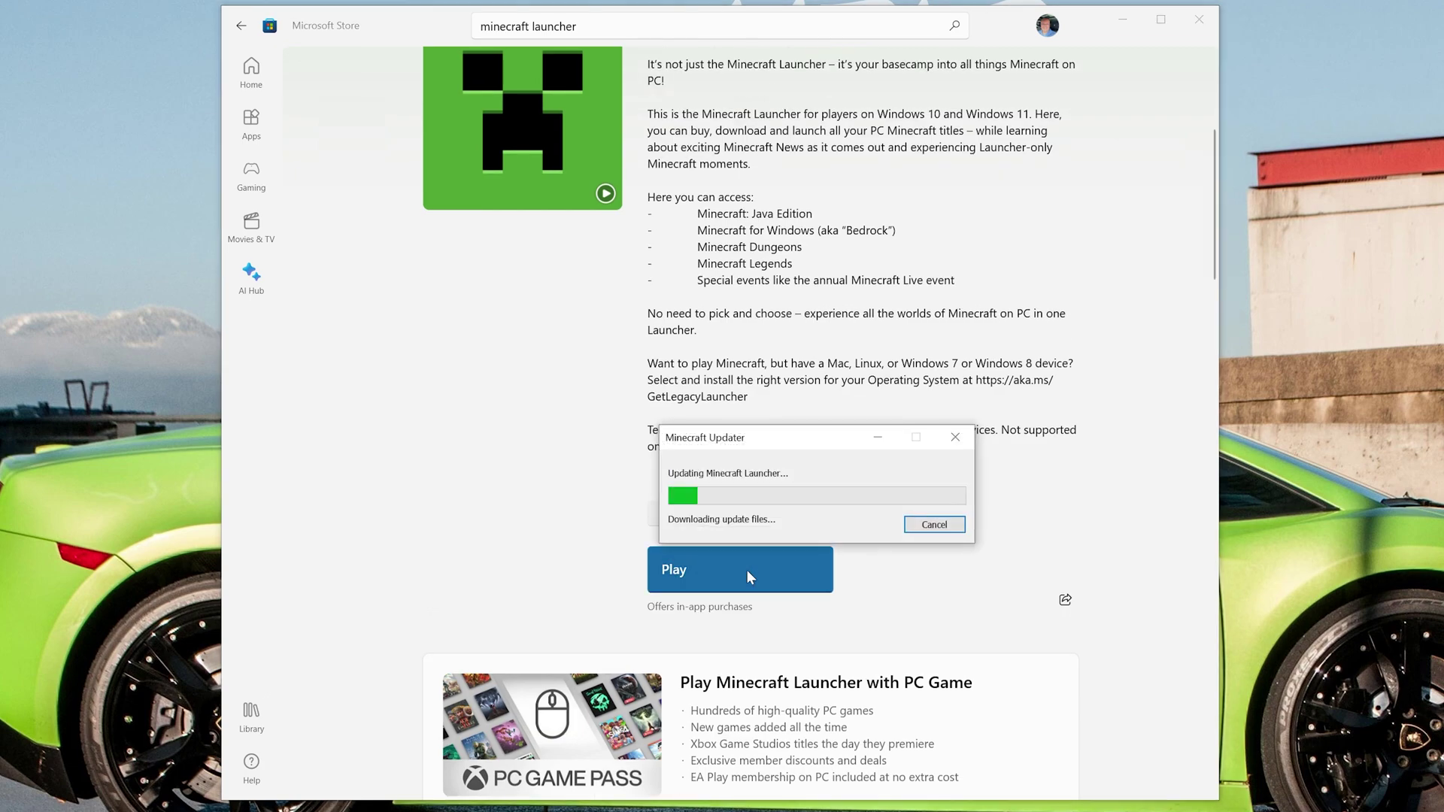
Close the Microsoft Store, and bring up the Xbox app and close it to leave only the Minecraft Launcher open
click(1185, 29)
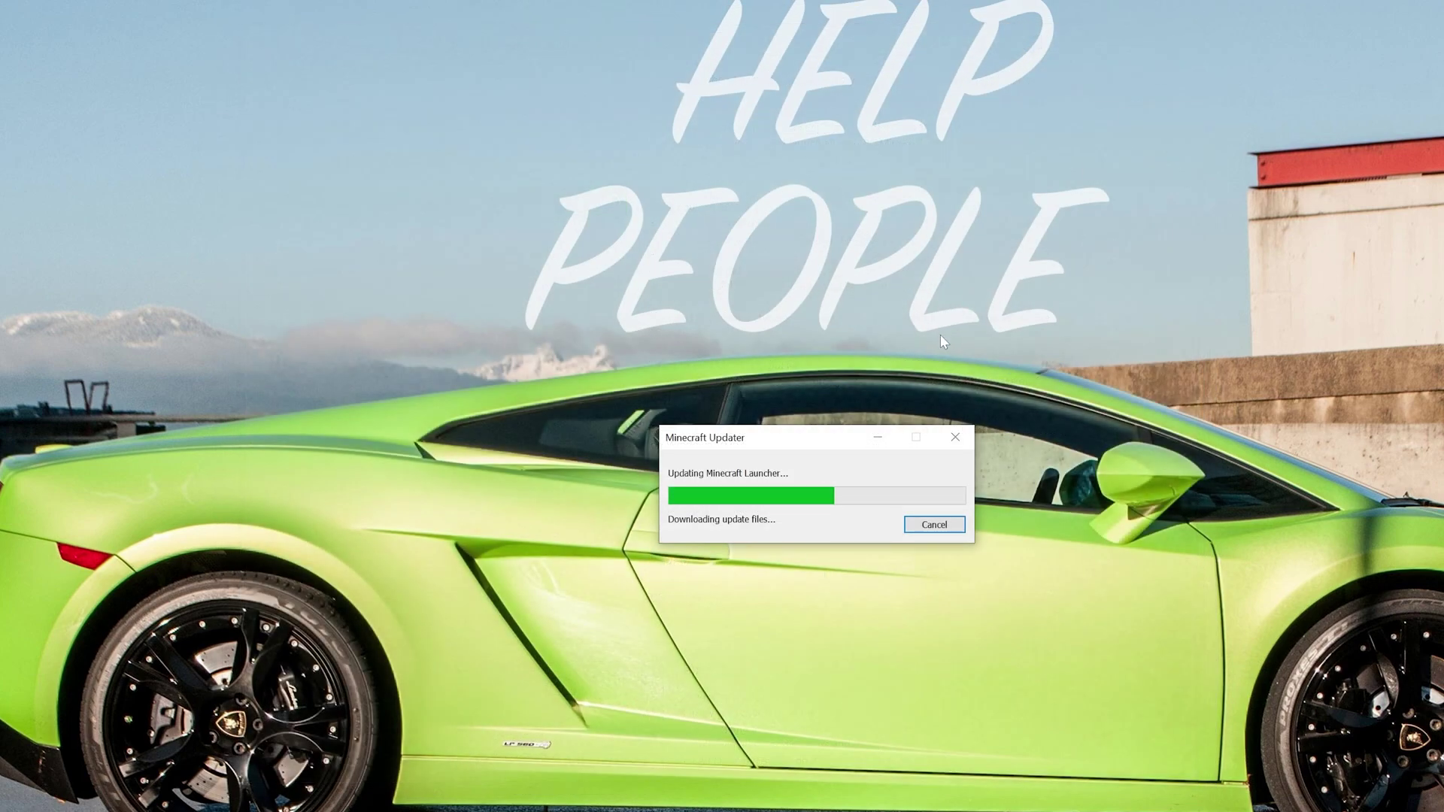
key(super)
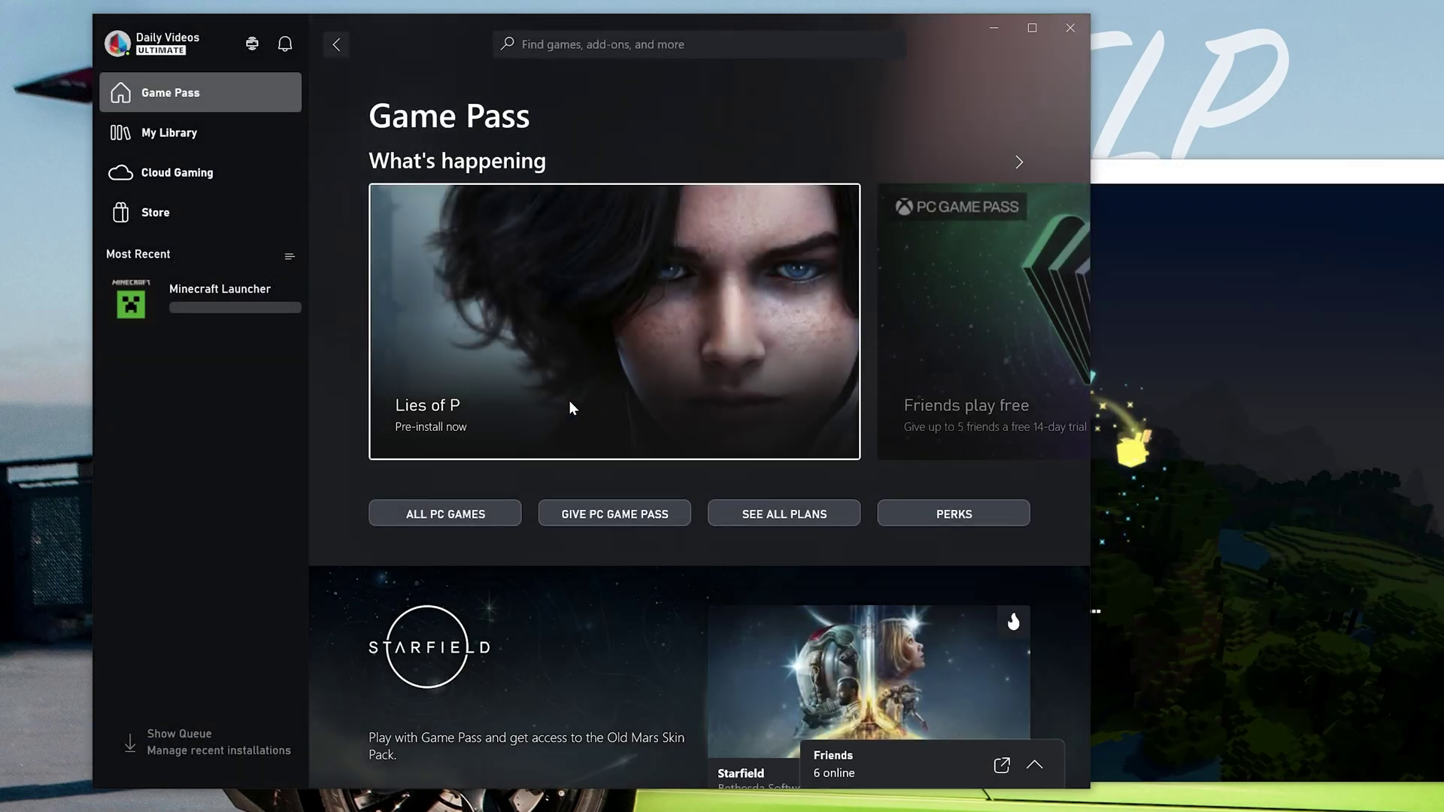
click(1070, 28)
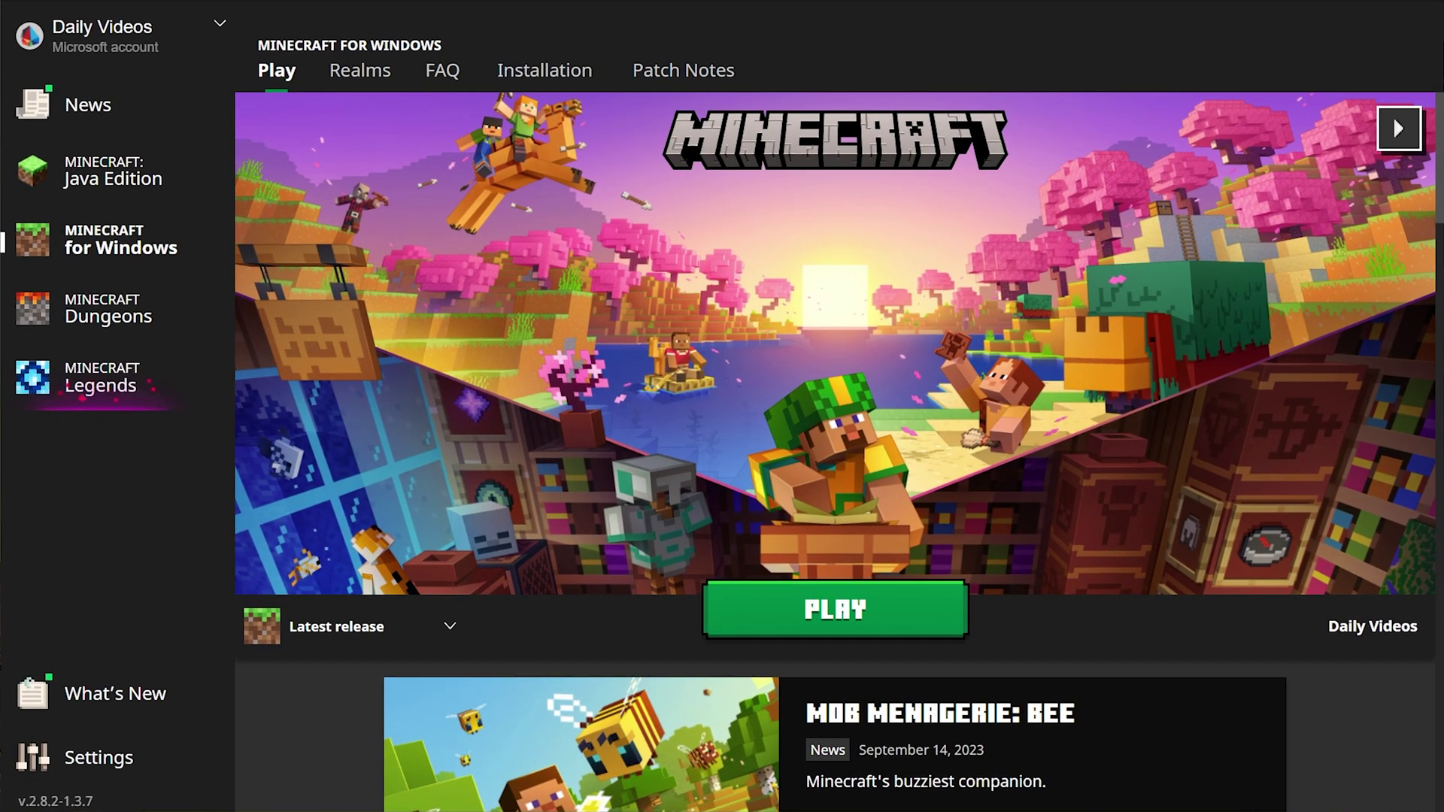
Log out of the launcher and log back in with the remembered Microsoft account
click(168, 37)
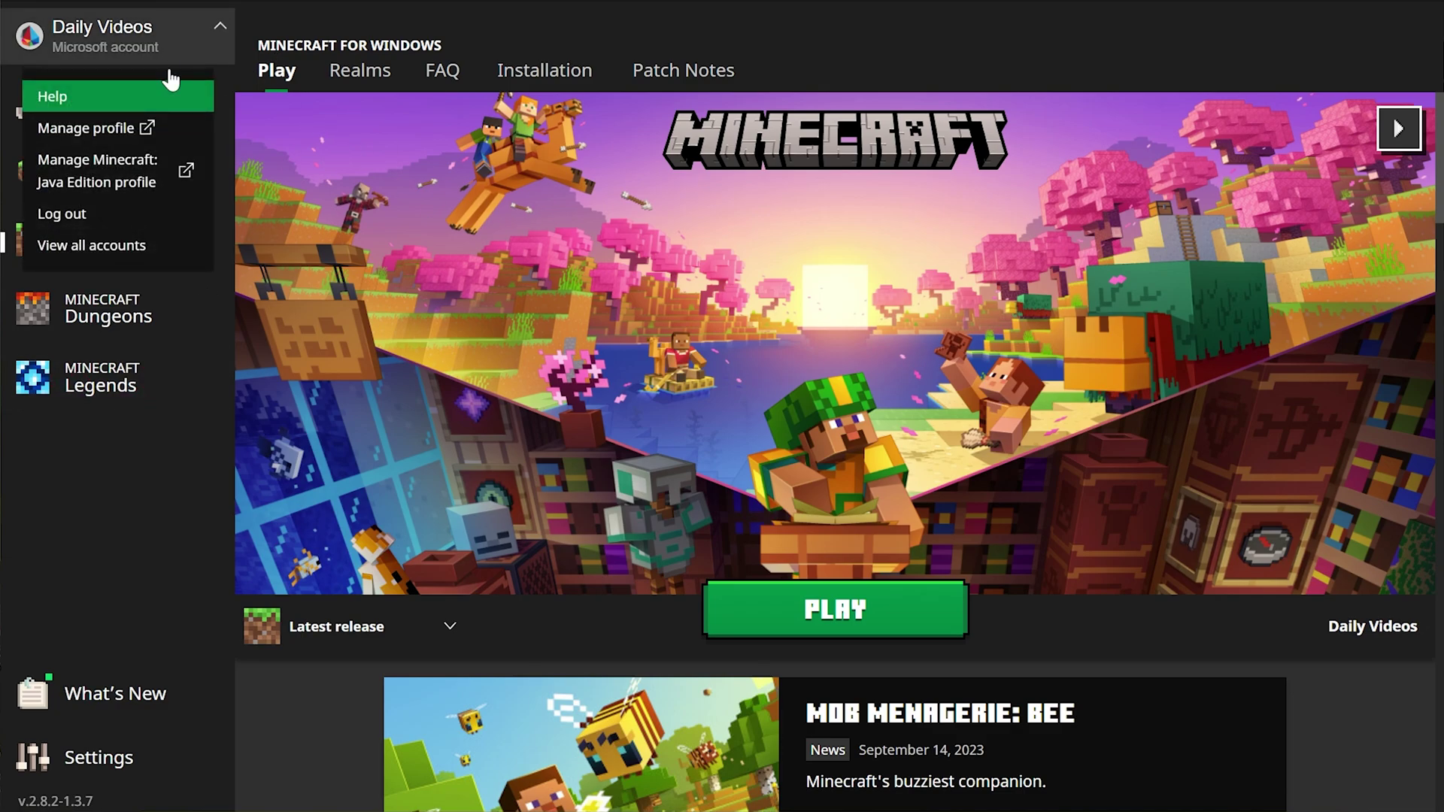
click(151, 213)
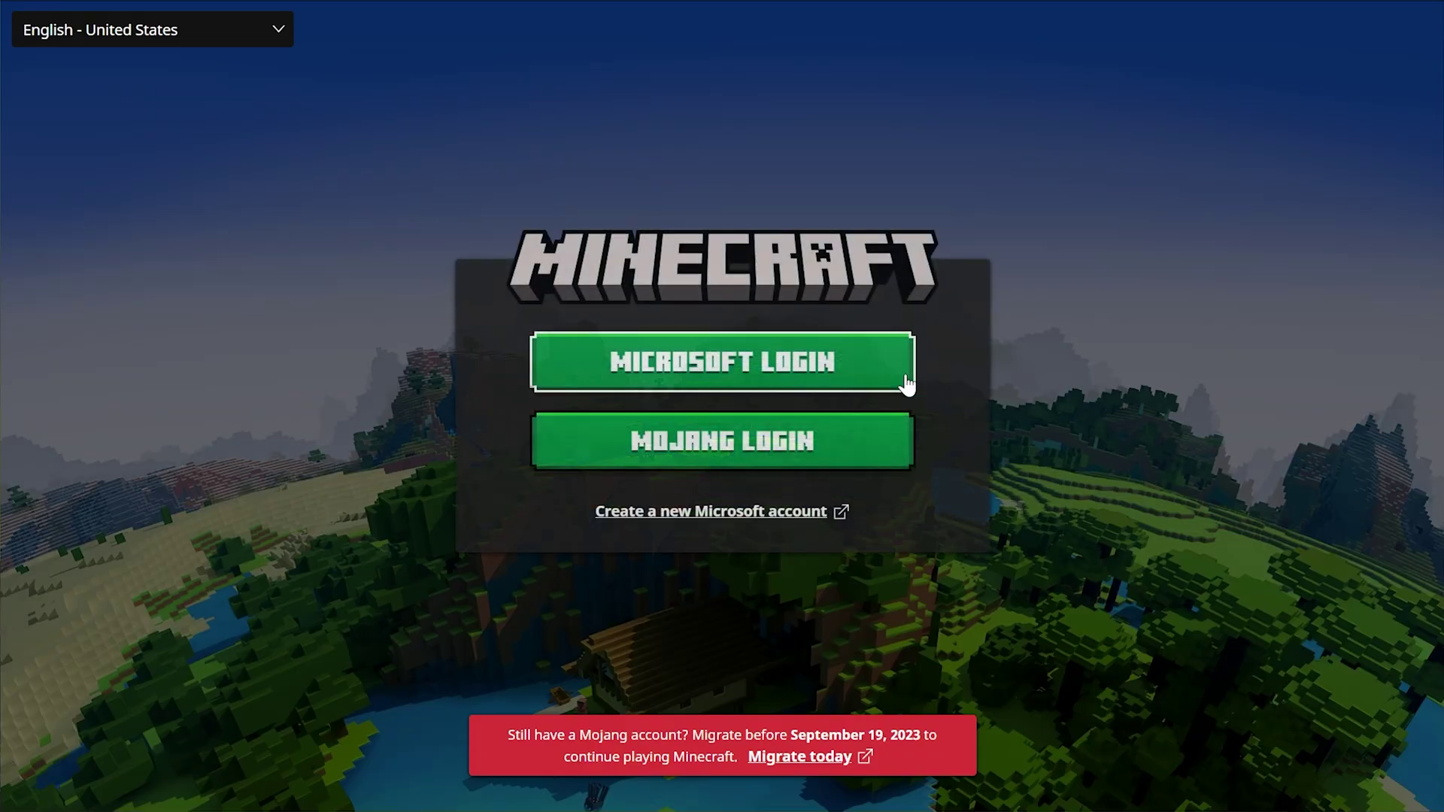
click(712, 387)
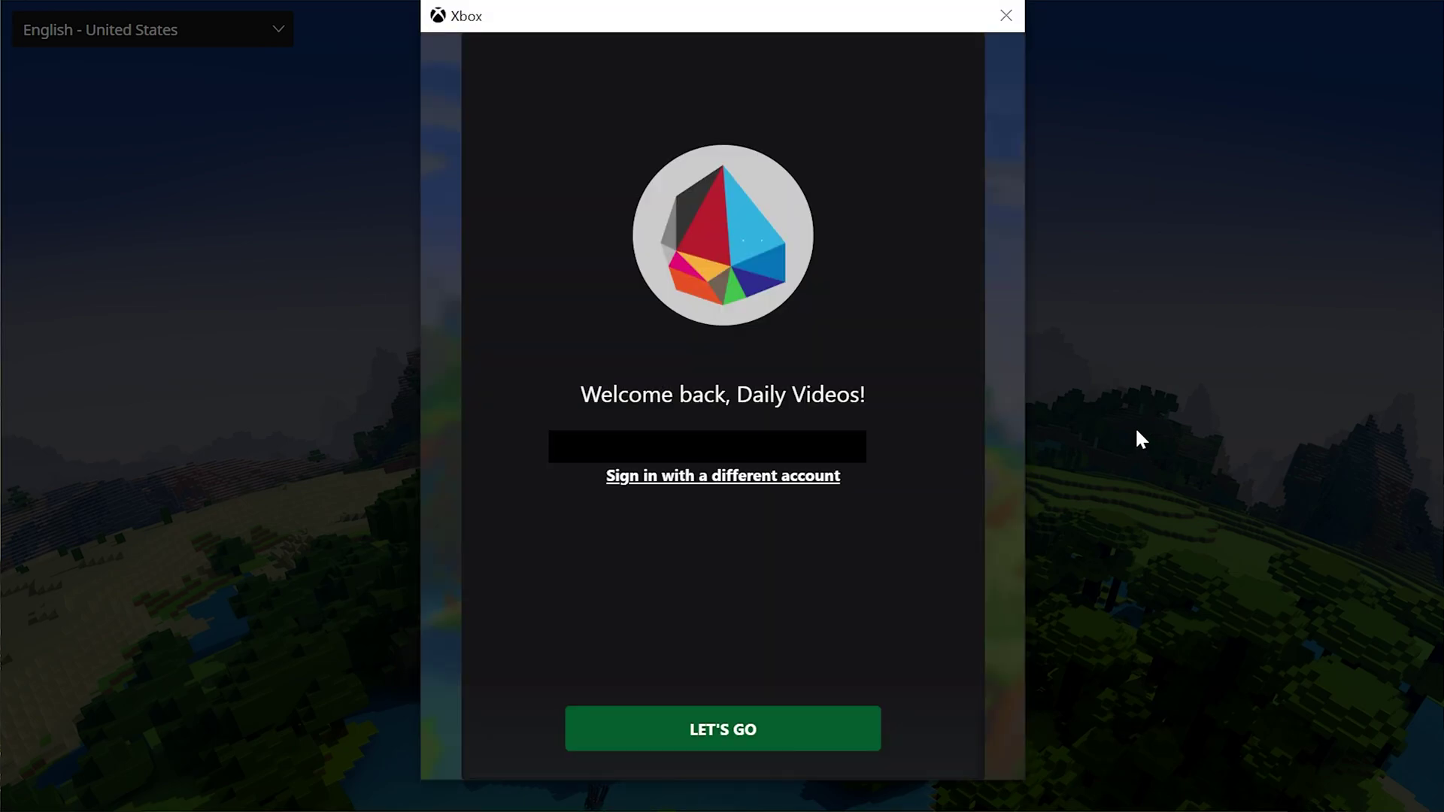
click(783, 725)
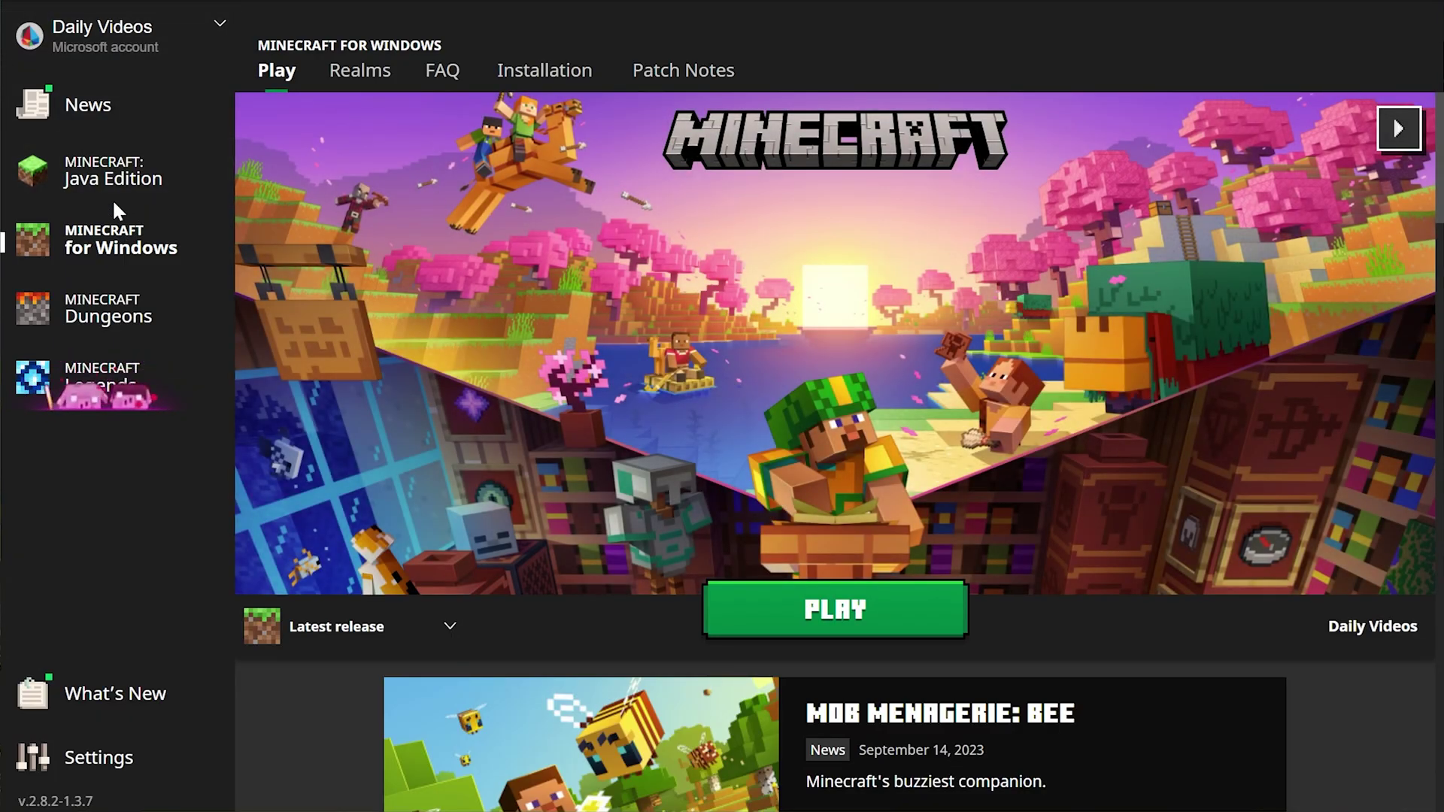
View the launcher's Java Edition page, return to Minecraft for Windows and launch the game
click(106, 171)
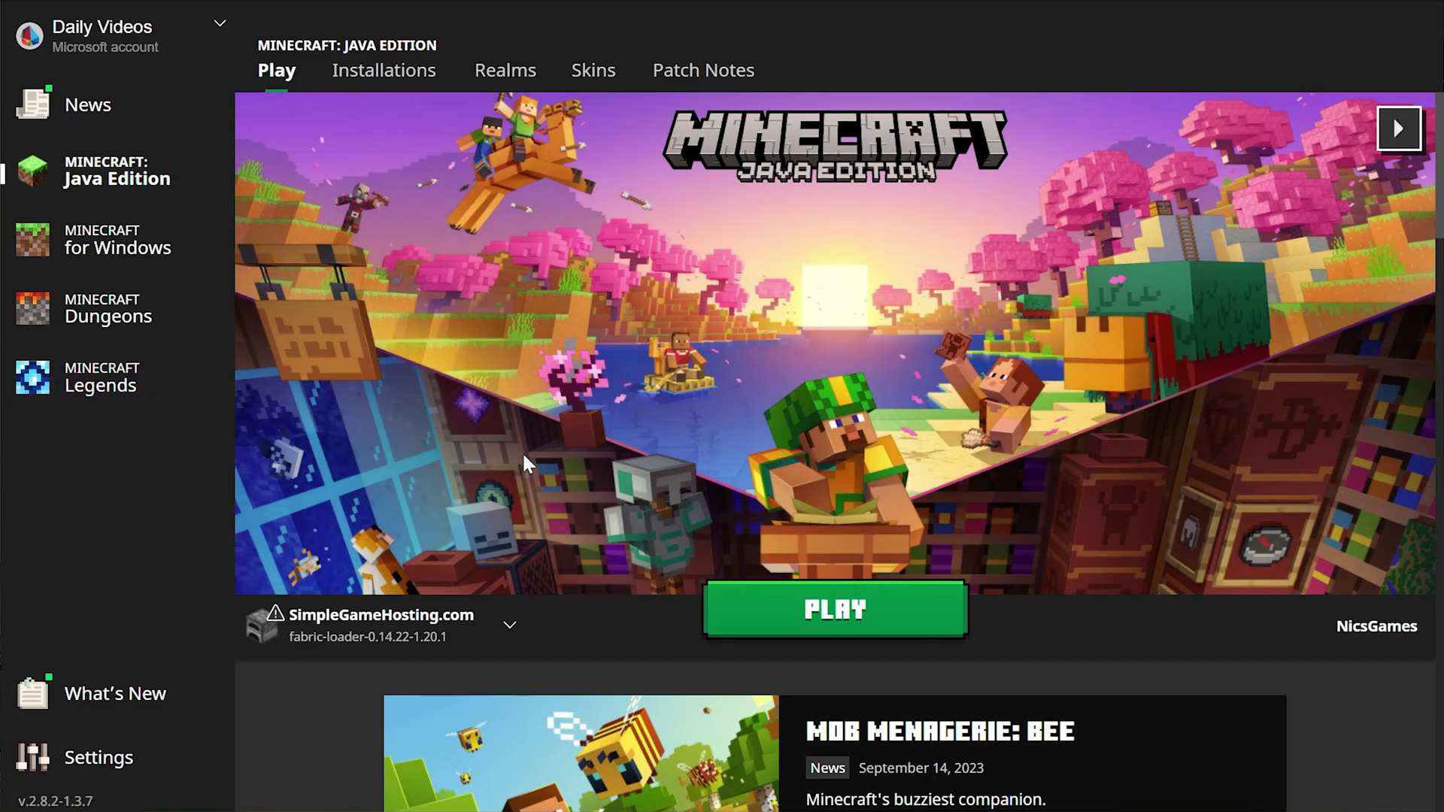
click(177, 248)
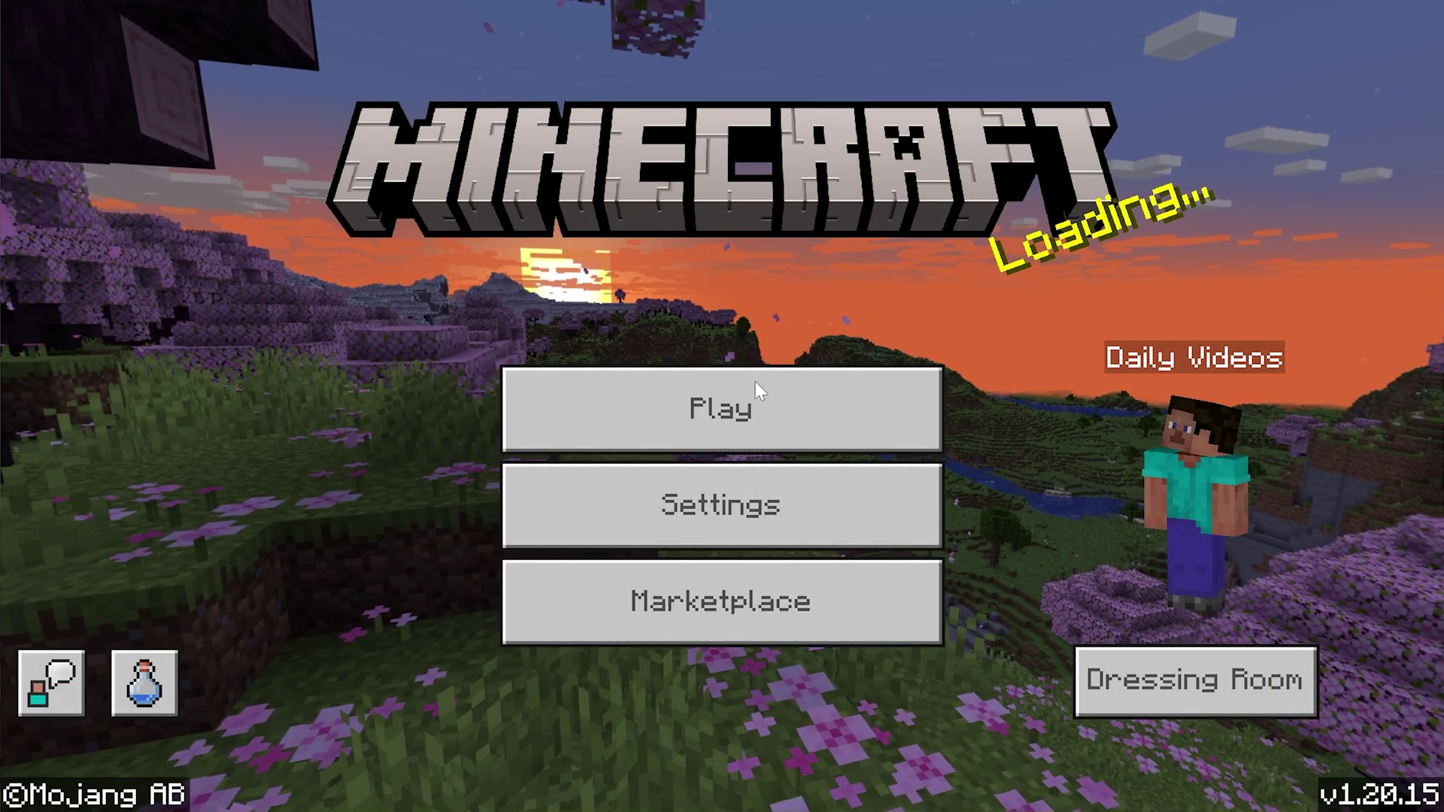
Look through the game's Servers and Worlds lists, and return to the main menu
click(755, 384)
click(898, 128)
click(429, 124)
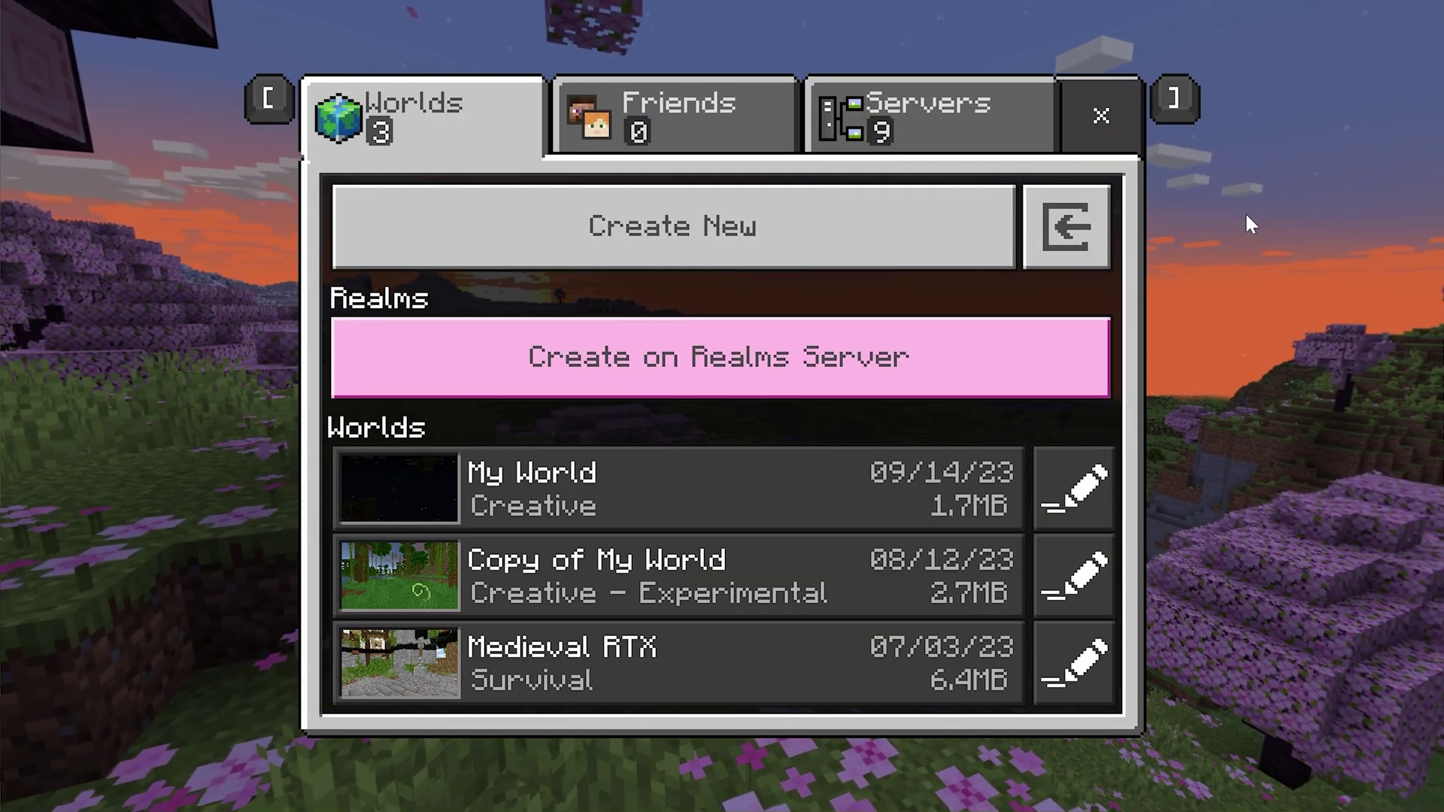
key(Escape)
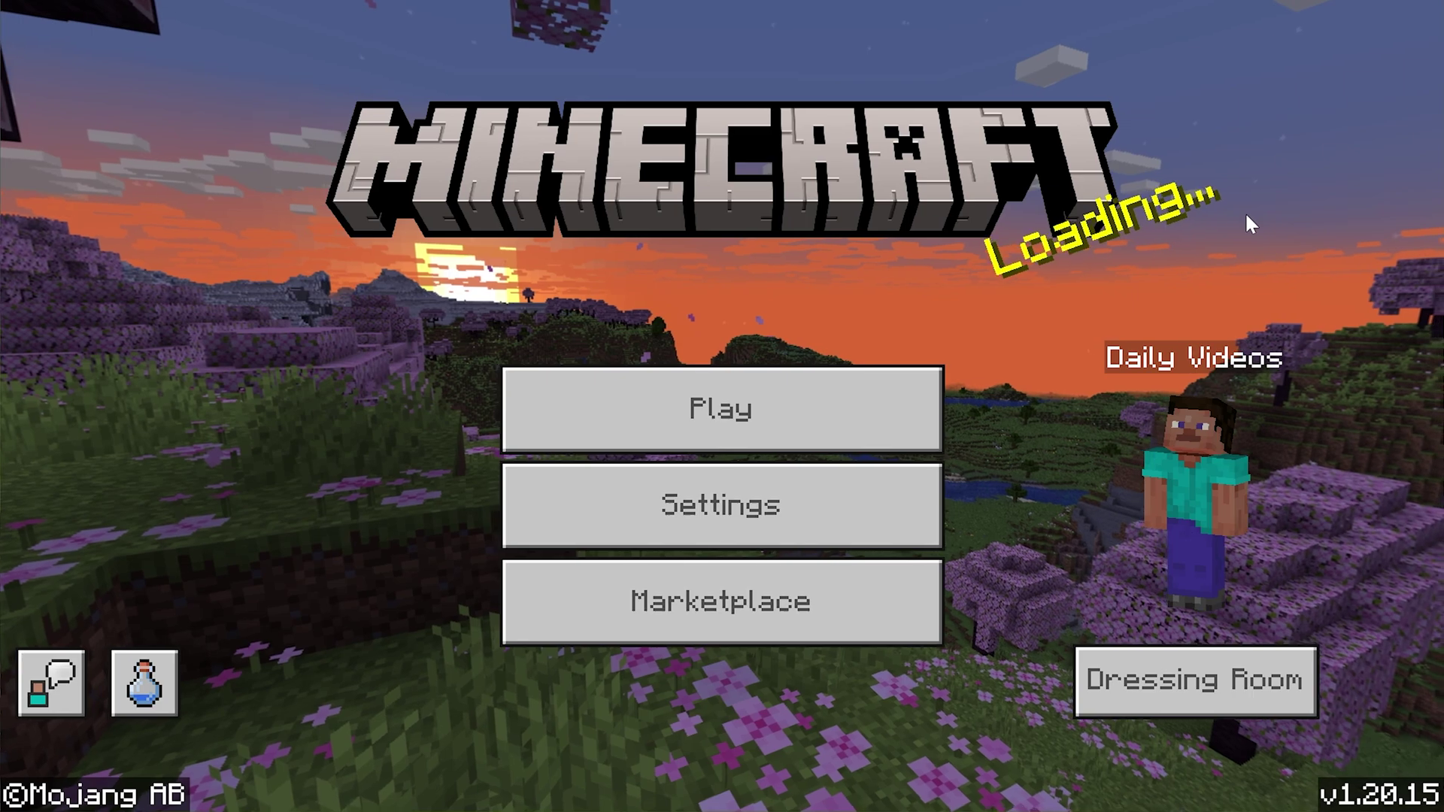